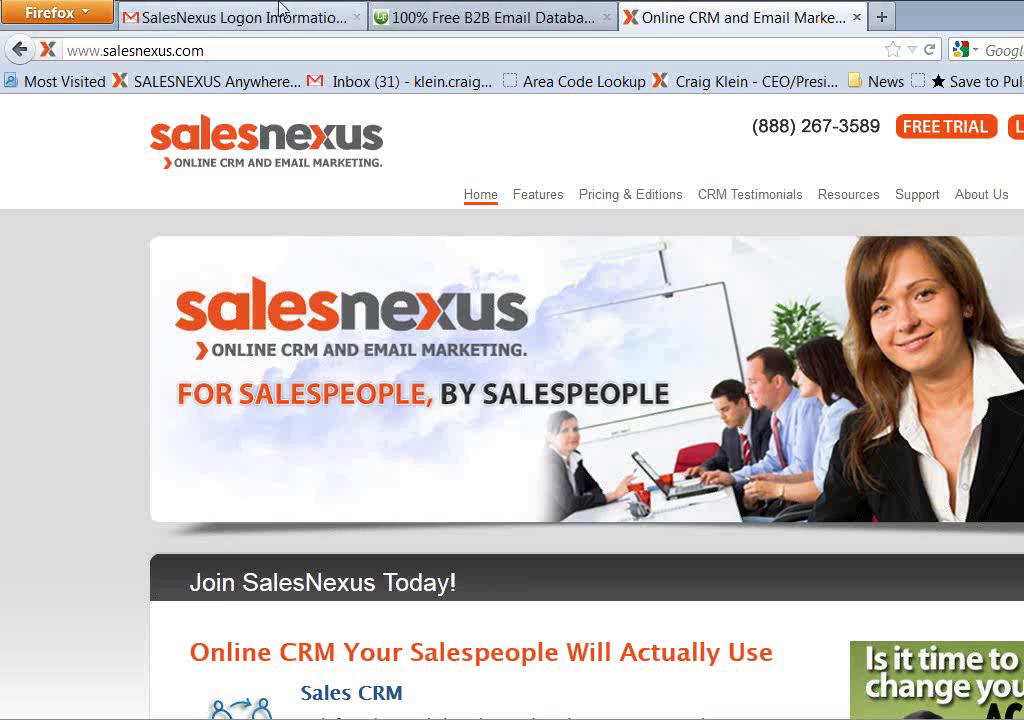
View LeadFerret's 'New user? Create' account form, then switch back to the SalesNexus tab
{"action": "left_click", "coordinate": [440, 17]}
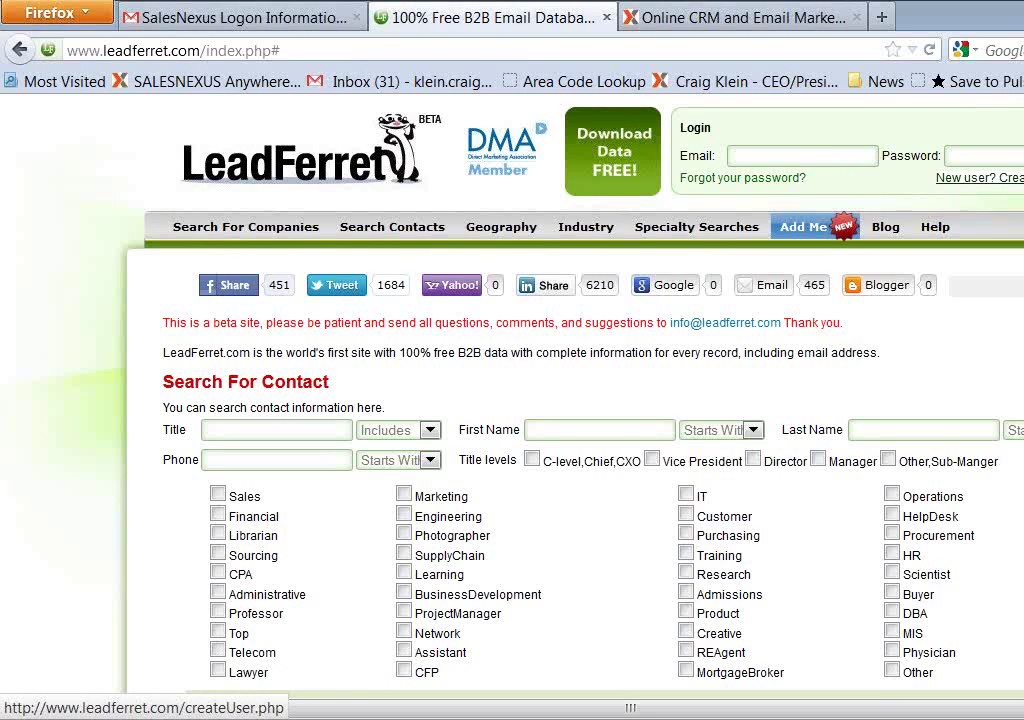
{"action": "left_click", "coordinate": [978, 177]}
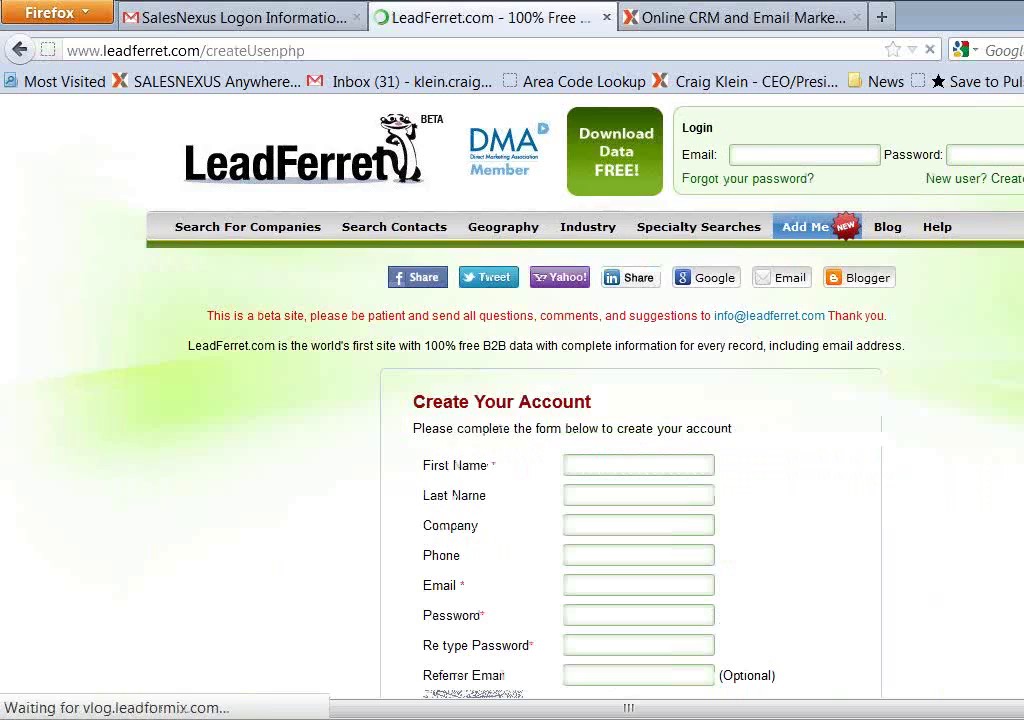
{"action": "scroll", "coordinate": [743, 281], "scroll_direction": "down", "scroll_amount": 4}
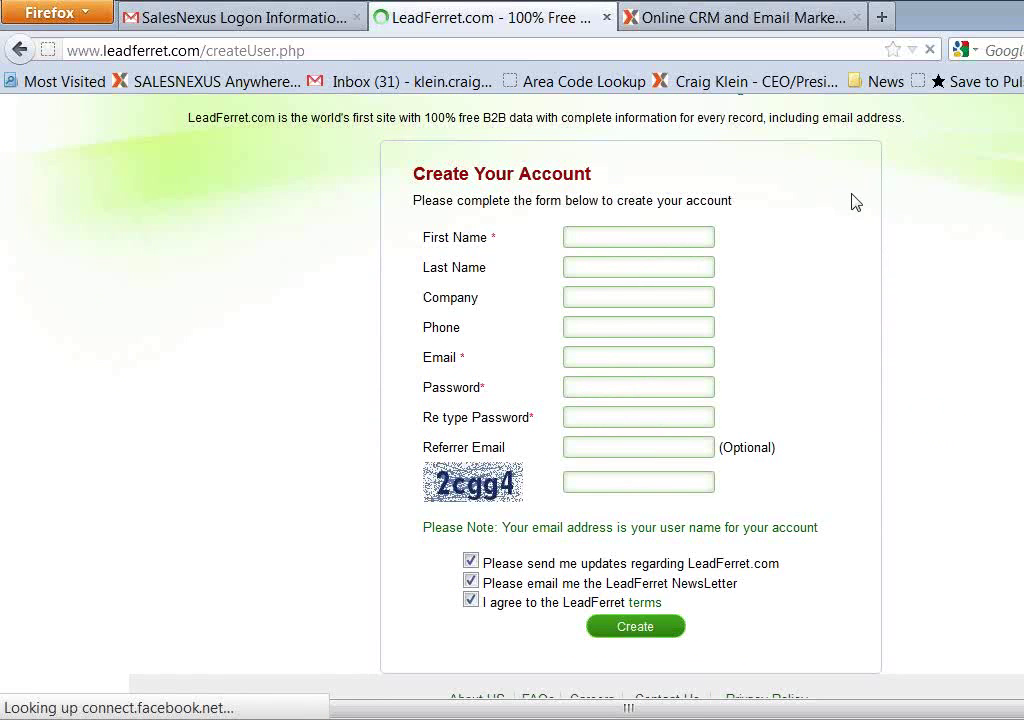
{"action": "scroll", "coordinate": [855, 203], "scroll_direction": "up", "scroll_amount": 4}
{"action": "left_click", "coordinate": [707, 20]}
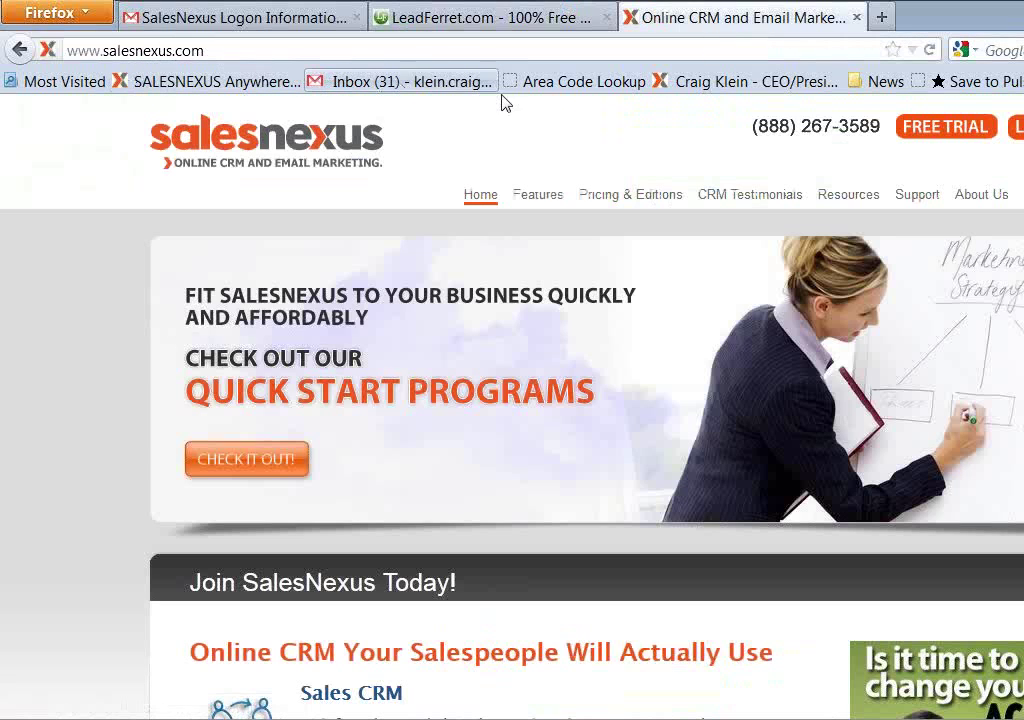
Open the SalesNexus FREE TRIAL page and view its name, e-mail and phone sign-up form
{"action": "left_click", "coordinate": [966, 142]}
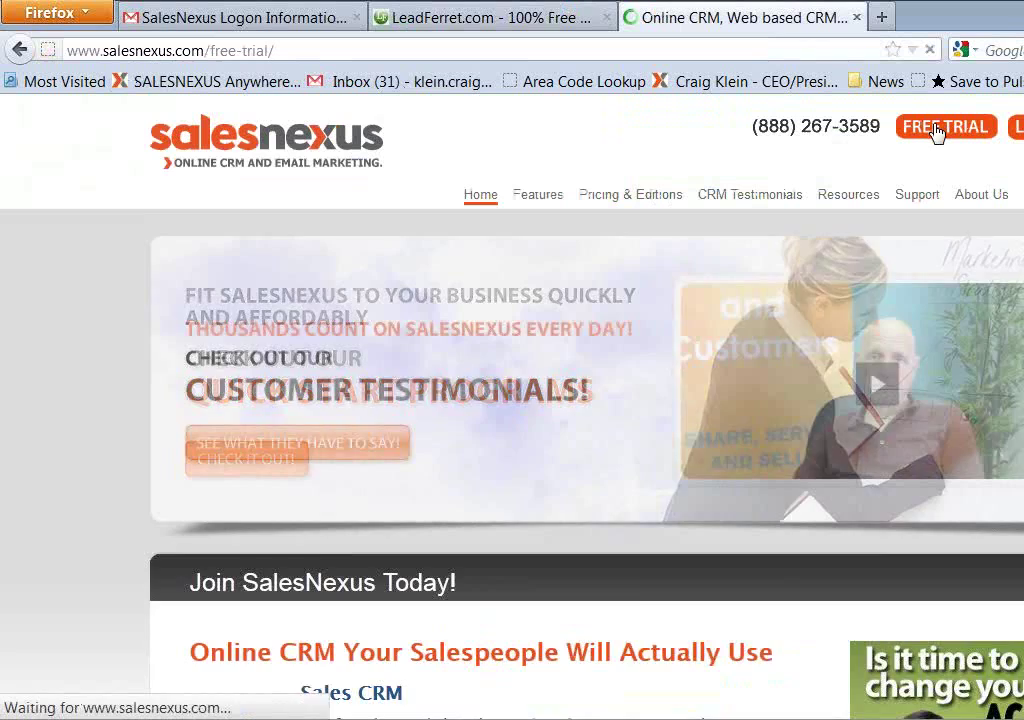
{"action": "scroll", "coordinate": [845, 445], "scroll_direction": "down", "scroll_amount": 4}
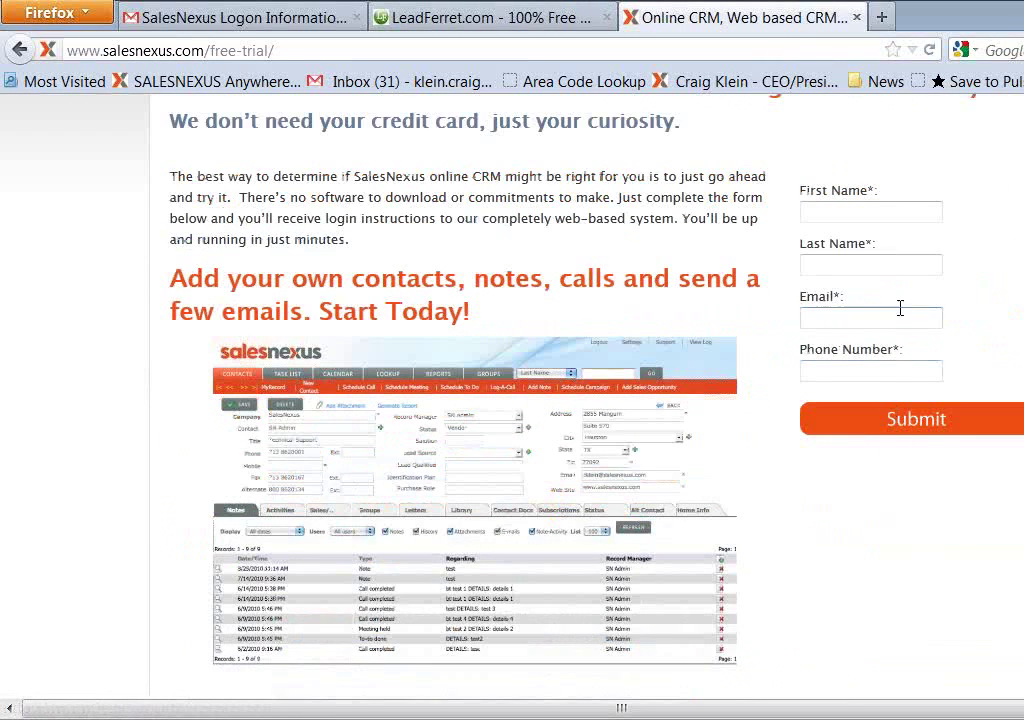
{"action": "scroll", "coordinate": [891, 210], "scroll_direction": "up", "scroll_amount": 2}
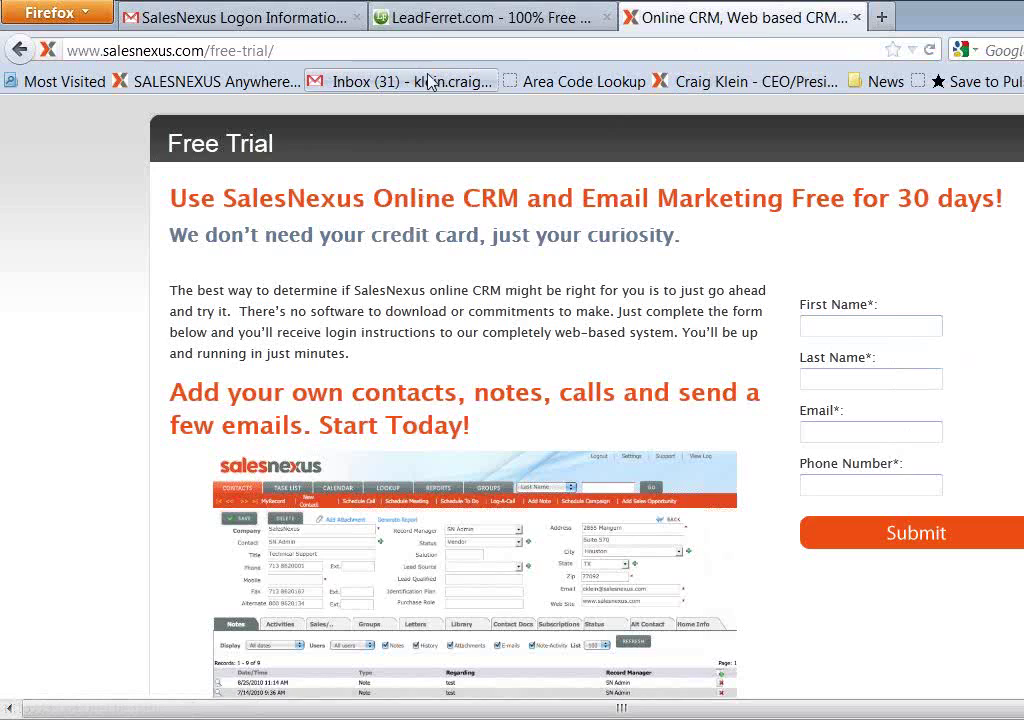
Log in to LeadFerret with the saved login e-mail and password
{"action": "left_click", "coordinate": [428, 18]}
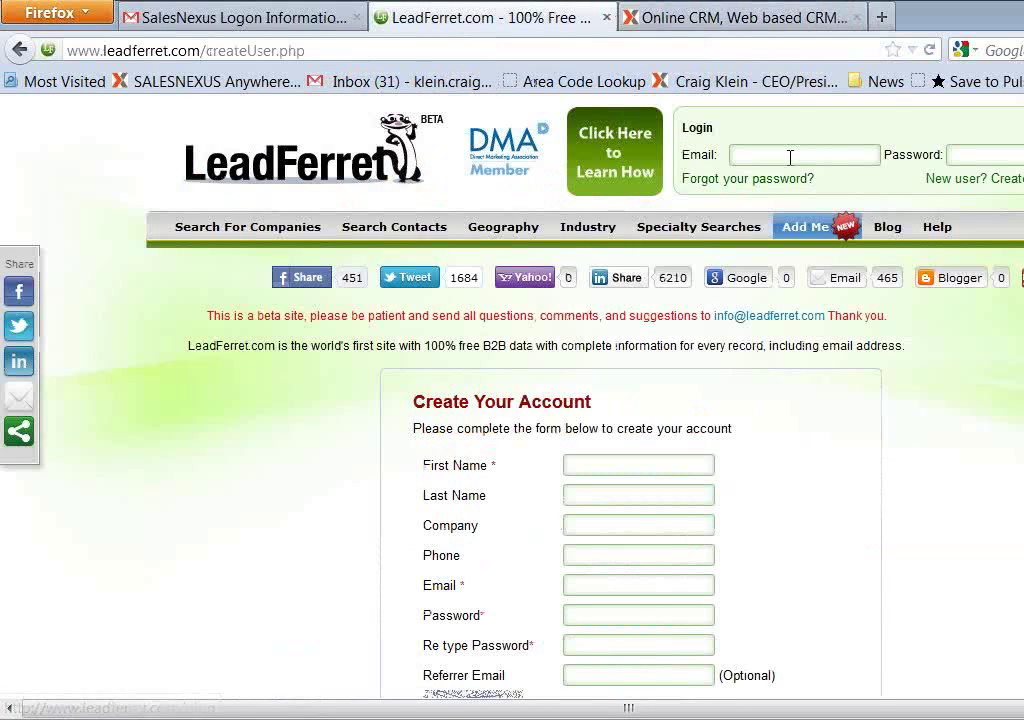
{"action": "left_click", "coordinate": [789, 156]}
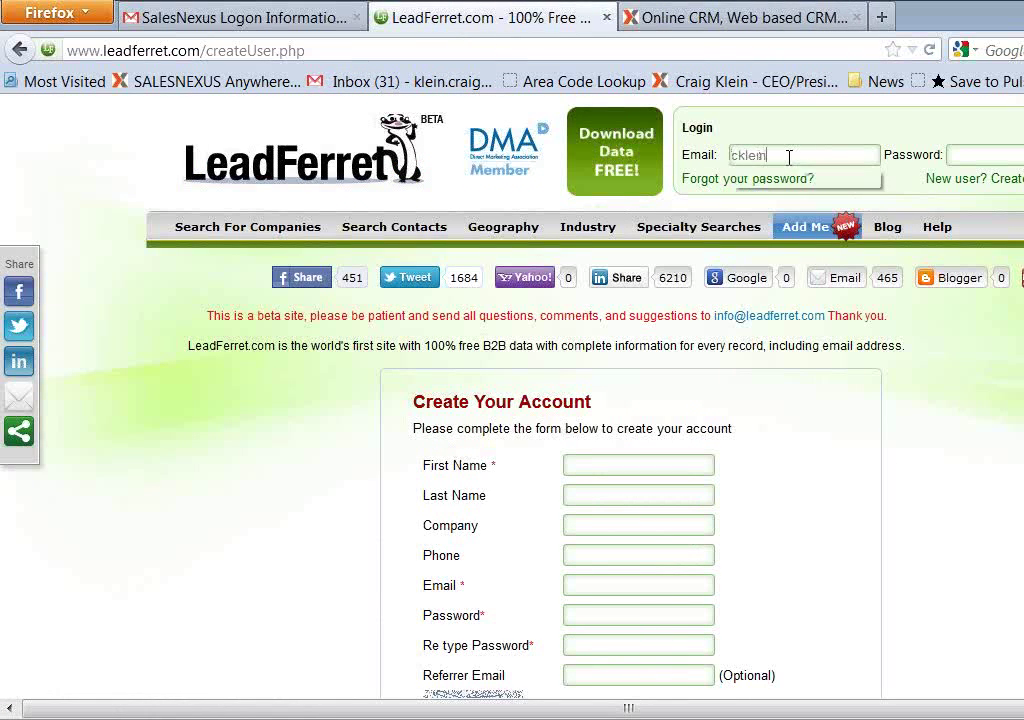
{"action": "key", "text": "Down"}
{"action": "key", "text": "Tab"}
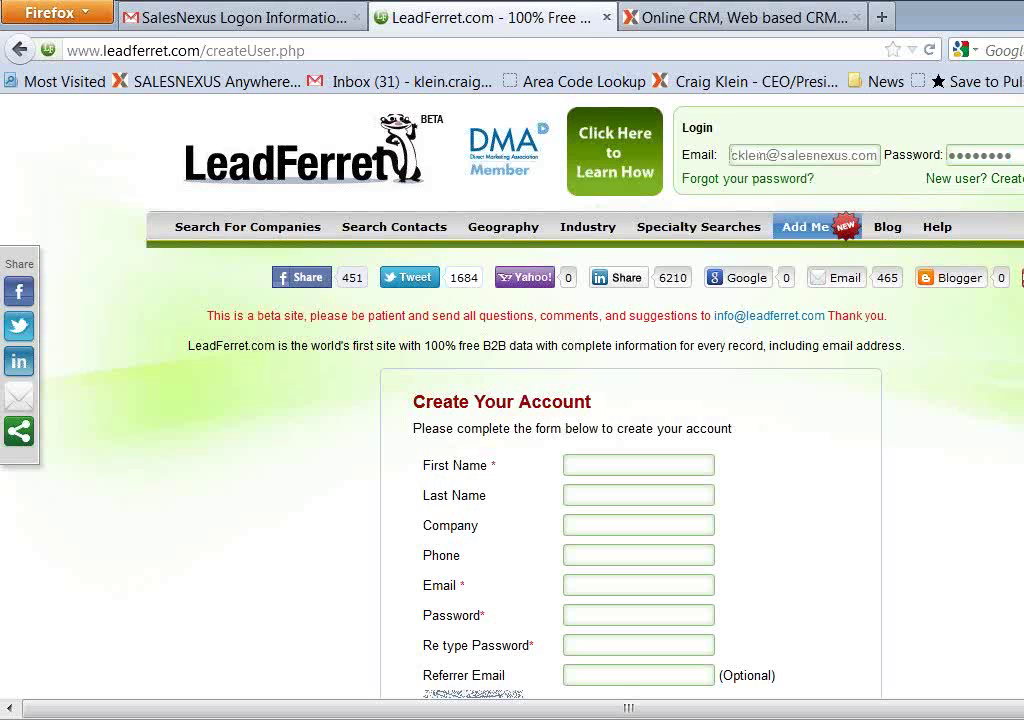
{"action": "key", "text": "Return"}
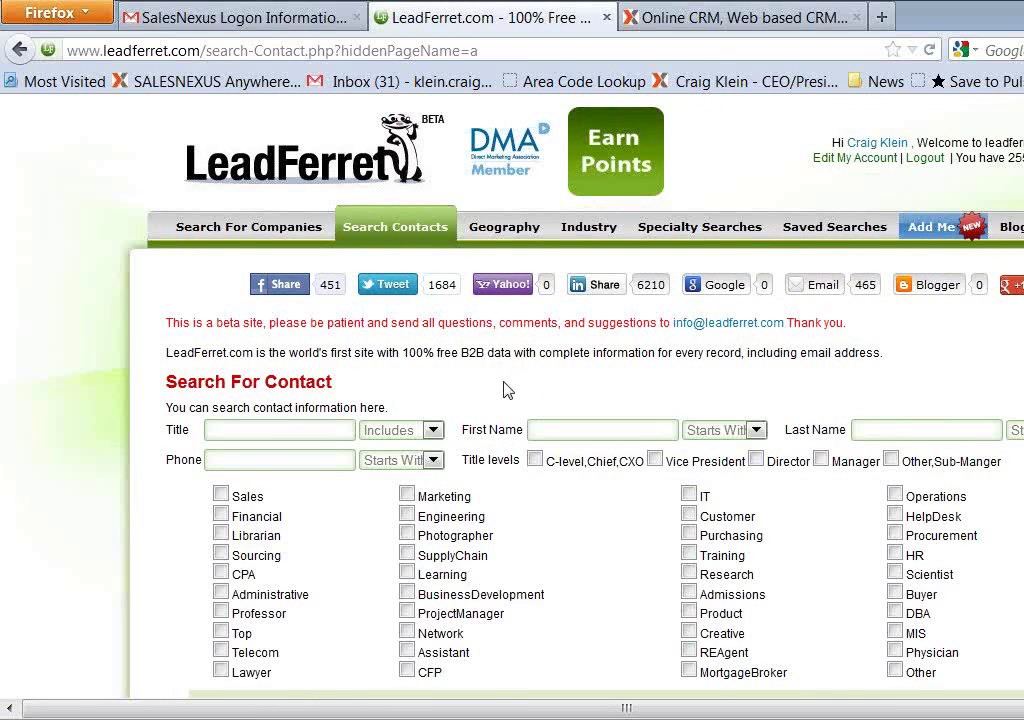
Expand the company filter and Search By Radius options on the contact search page
{"action": "scroll", "coordinate": [462, 384], "scroll_direction": "down", "scroll_amount": 2}
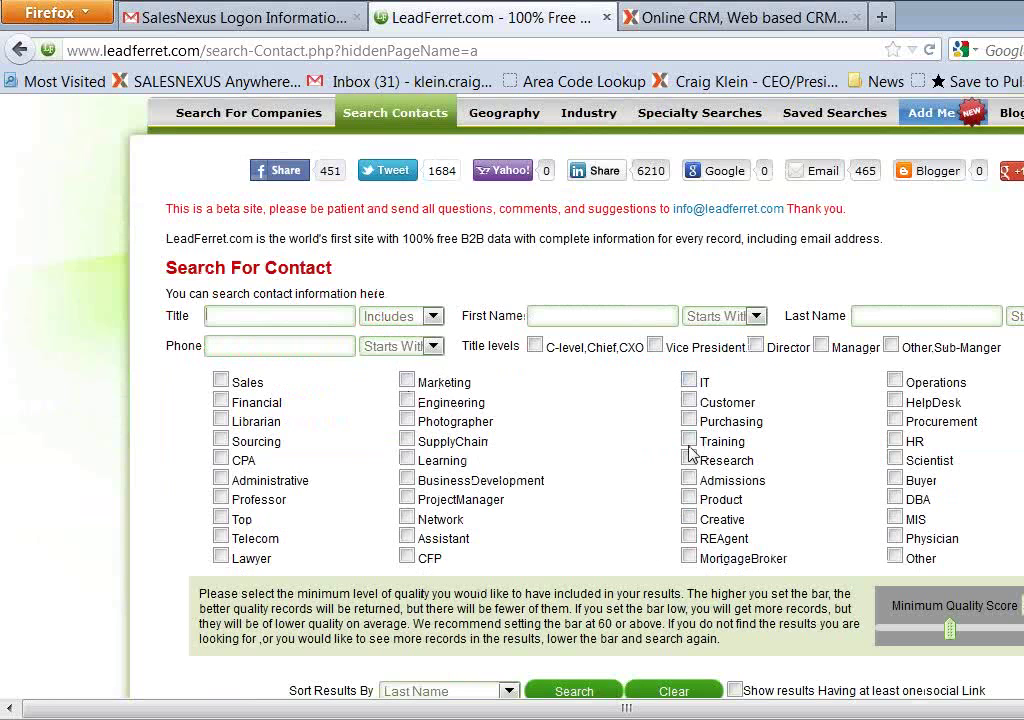
{"action": "scroll", "coordinate": [625, 520], "scroll_direction": "down", "scroll_amount": 4}
{"action": "scroll", "coordinate": [620, 514], "scroll_direction": "down", "scroll_amount": 2}
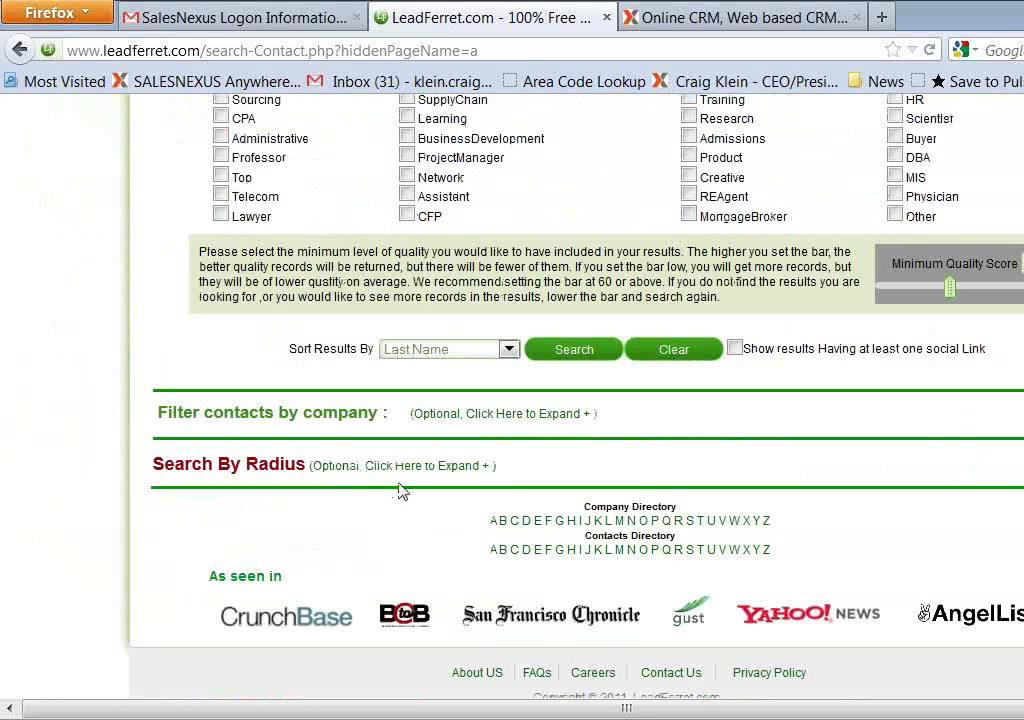
{"action": "left_click", "coordinate": [481, 415]}
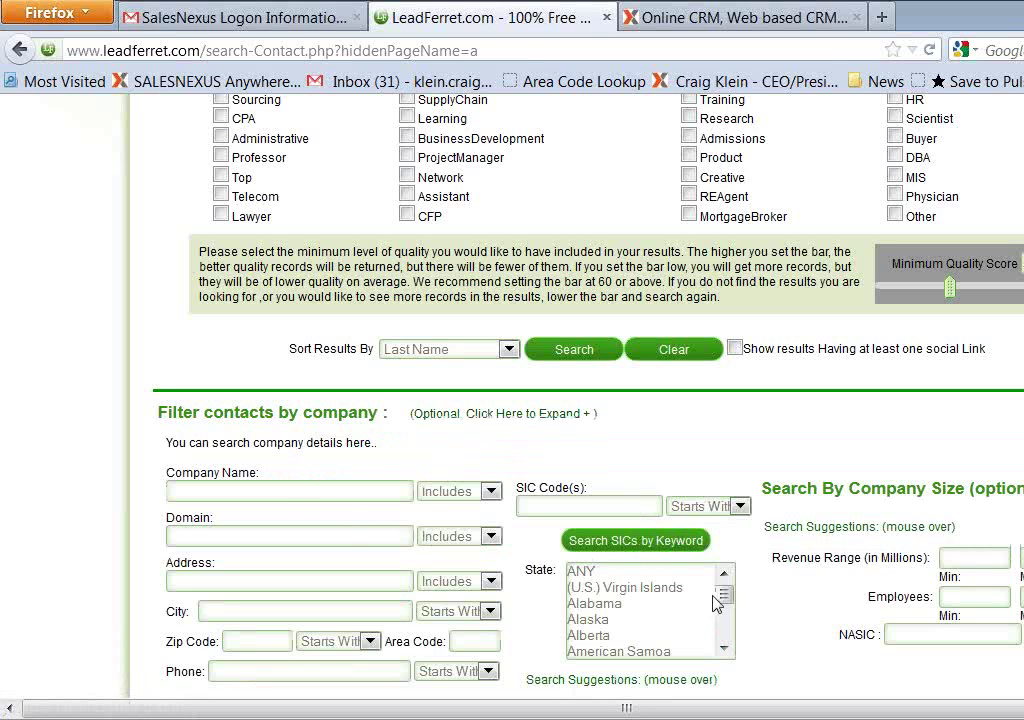
{"action": "left_click_drag", "start_coordinate": [727, 599], "coordinate": [745, 630]}
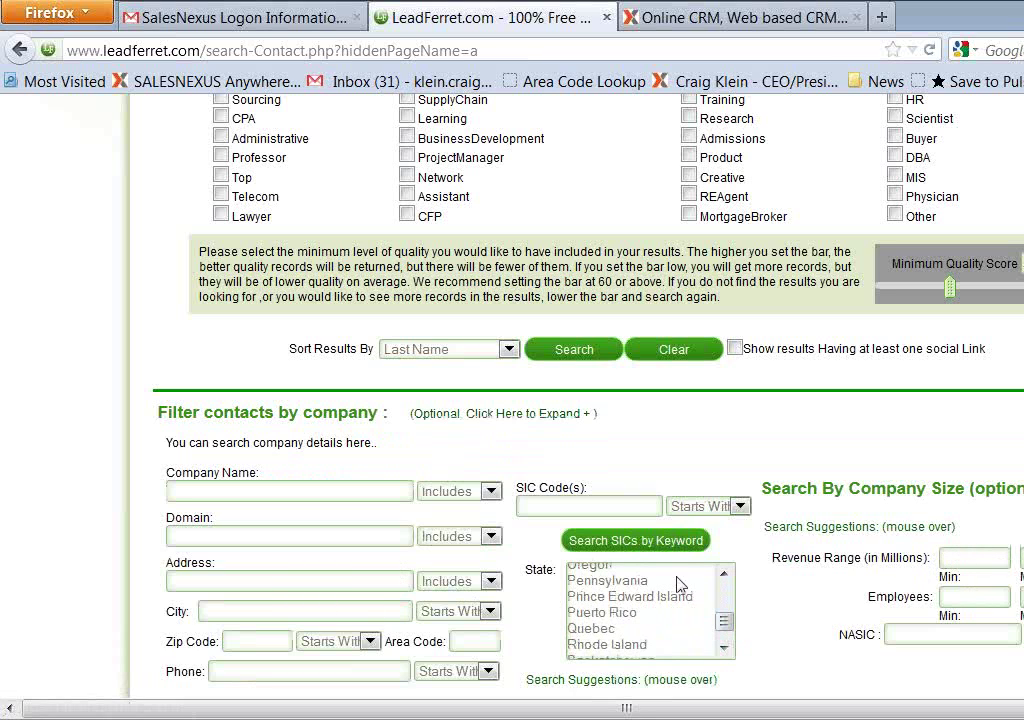
{"action": "scroll", "coordinate": [715, 590], "scroll_direction": "down", "scroll_amount": 1}
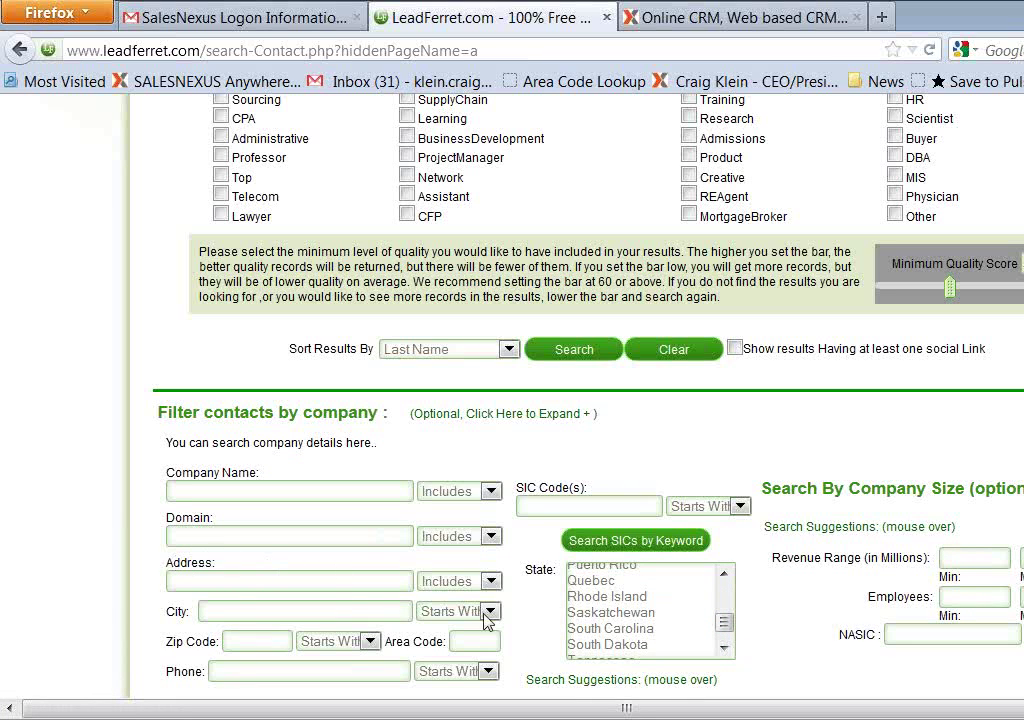
{"action": "scroll", "coordinate": [789, 640], "scroll_direction": "down", "scroll_amount": 4}
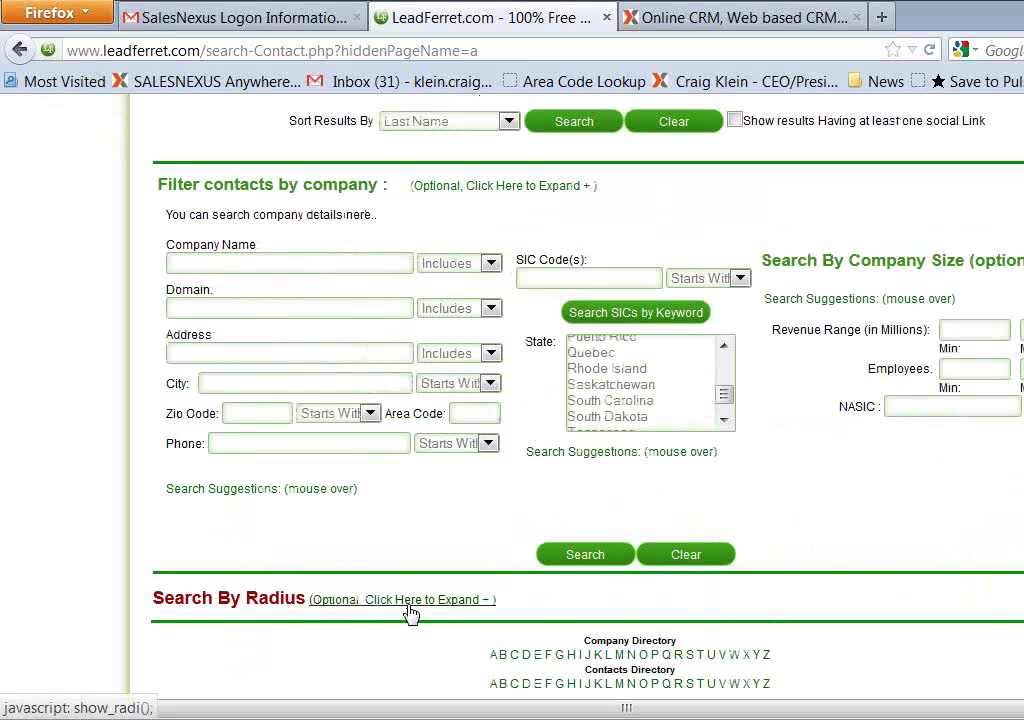
{"action": "left_click", "coordinate": [410, 600]}
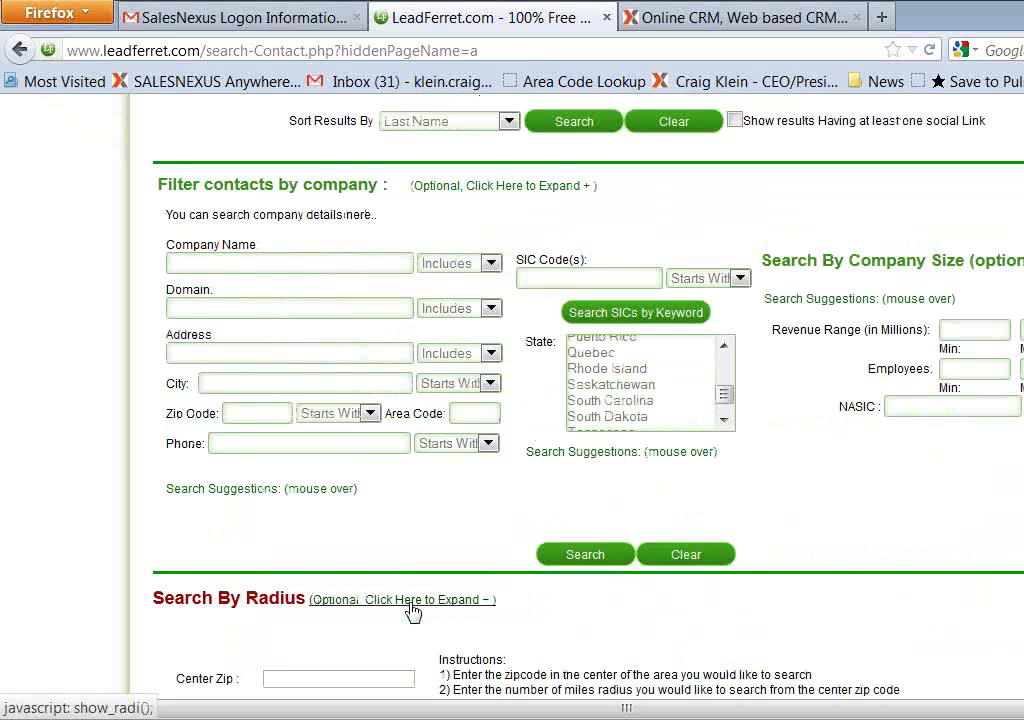
{"action": "scroll", "coordinate": [413, 611], "scroll_direction": "down", "scroll_amount": 4}
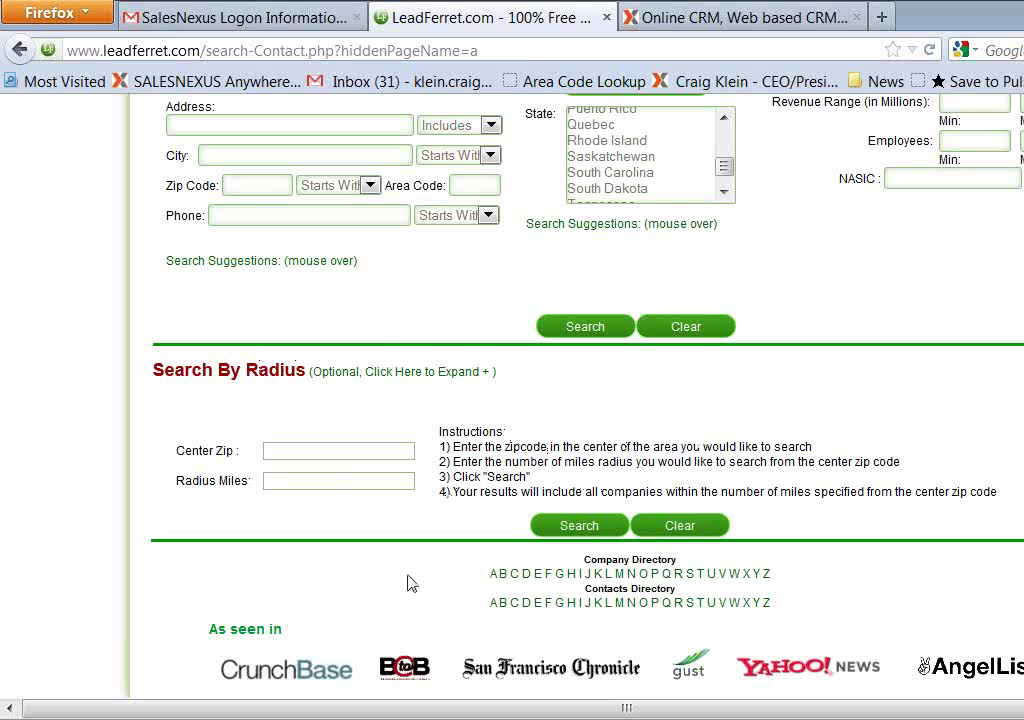
{"action": "scroll", "coordinate": [647, 418], "scroll_direction": "up", "scroll_amount": 4}
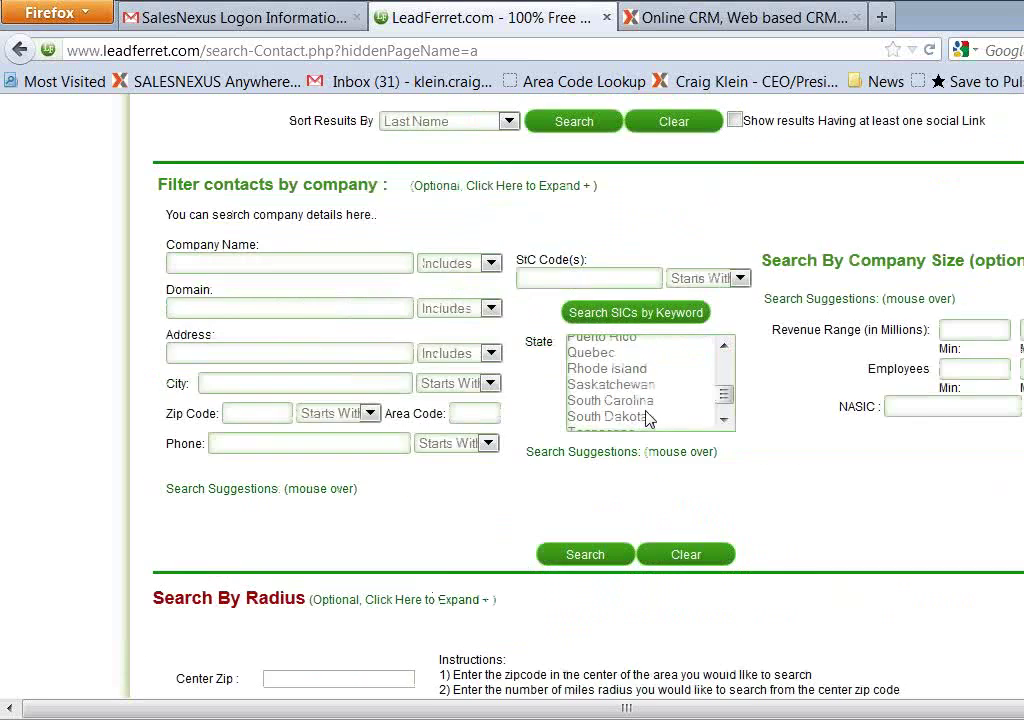
{"action": "scroll", "coordinate": [647, 418], "scroll_direction": "up", "scroll_amount": 10}
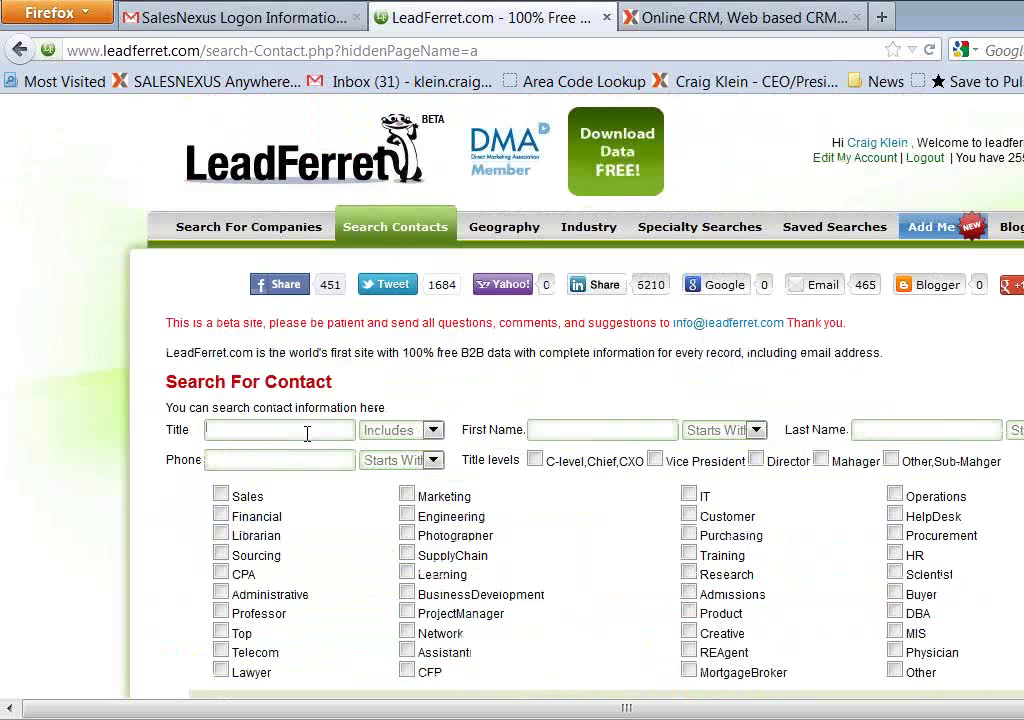
Search LeadFerret contacts with the title 'Property Manager', restricted to Wisconsin
{"action": "type", "text": "Prop"}
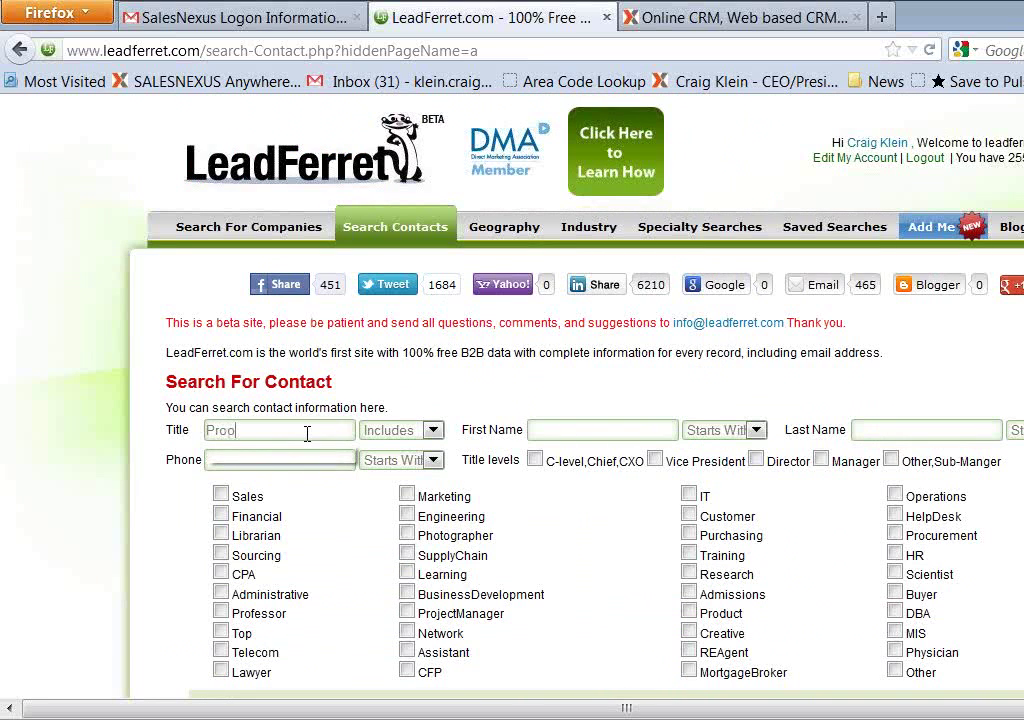
{"action": "type", "text": "erty Manager"}
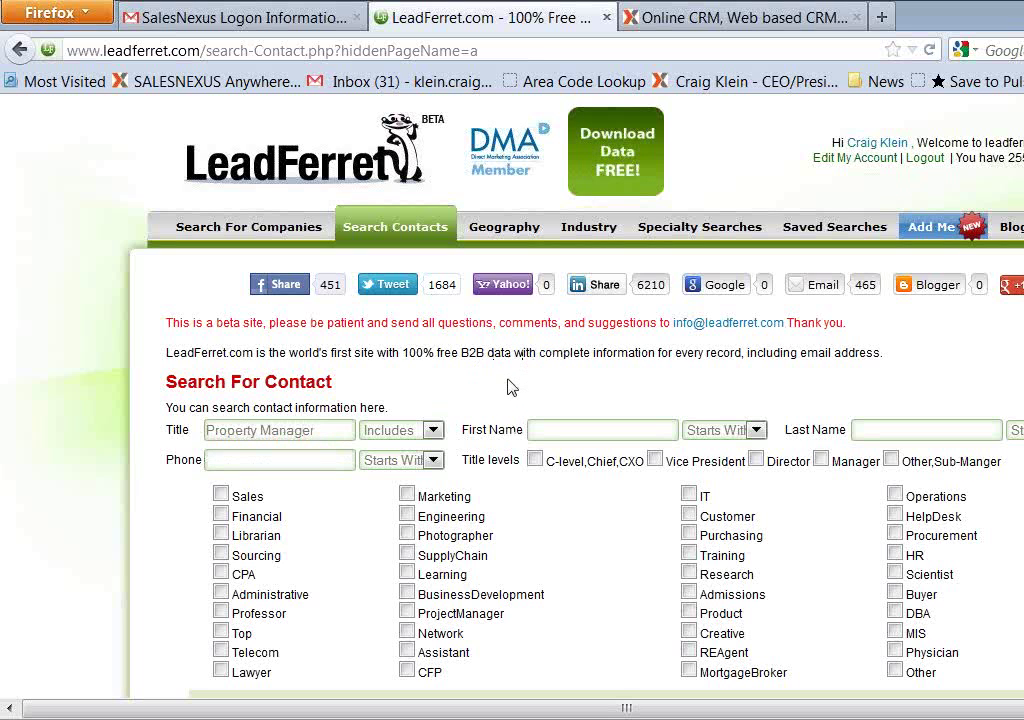
{"action": "scroll", "coordinate": [488, 418], "scroll_direction": "down", "scroll_amount": 10}
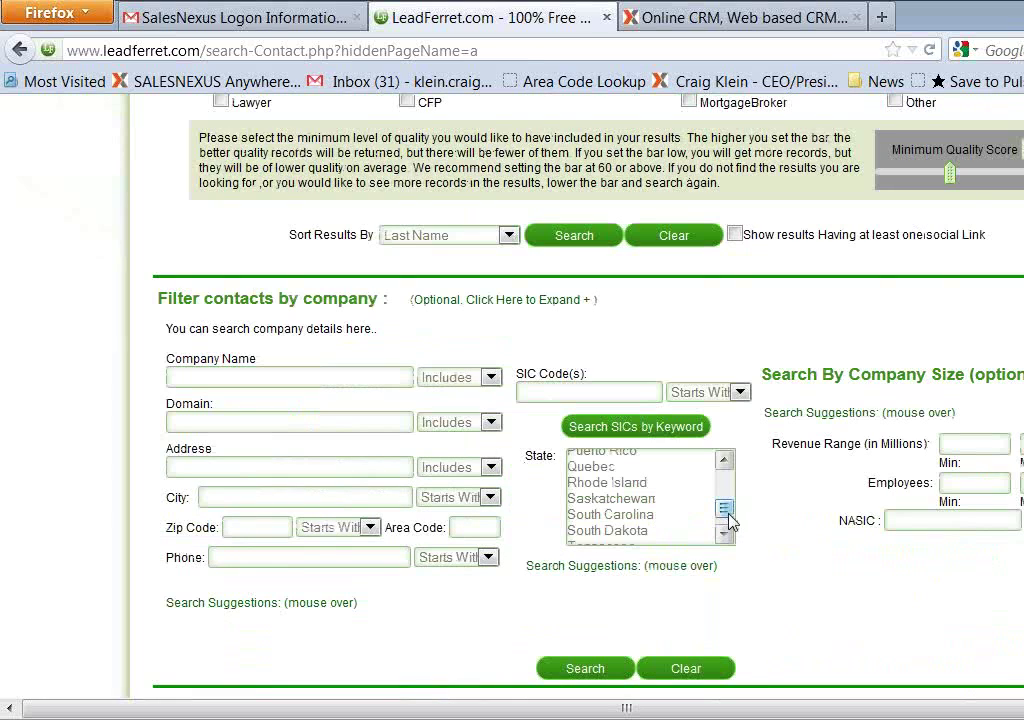
{"action": "scroll", "coordinate": [730, 515], "scroll_direction": "down", "scroll_amount": 4}
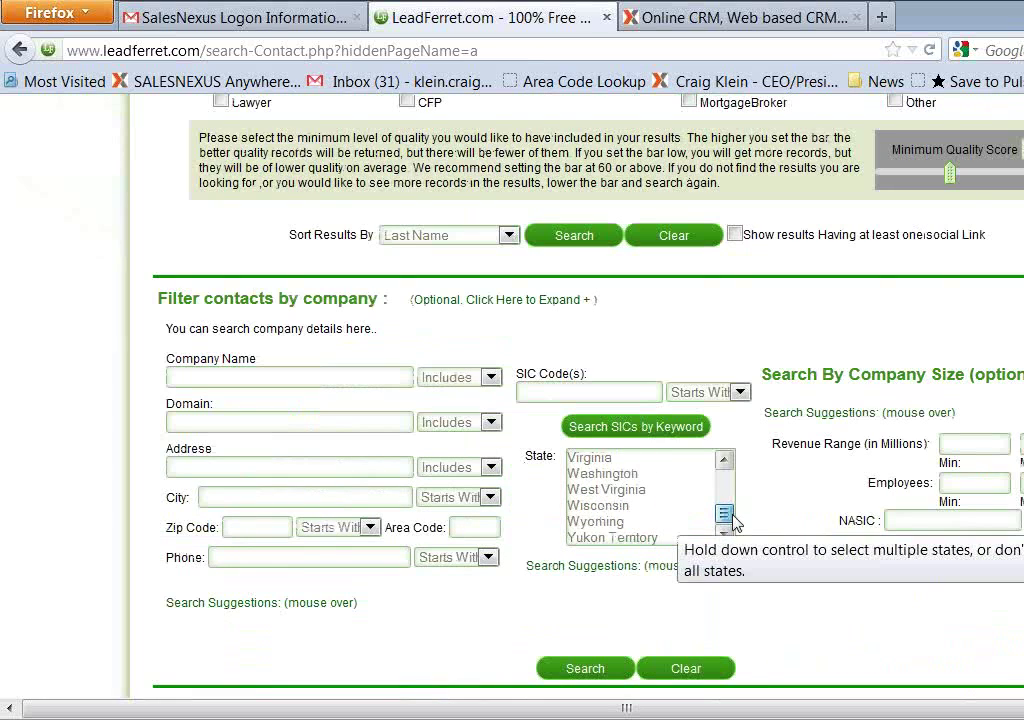
{"action": "left_click", "coordinate": [620, 506]}
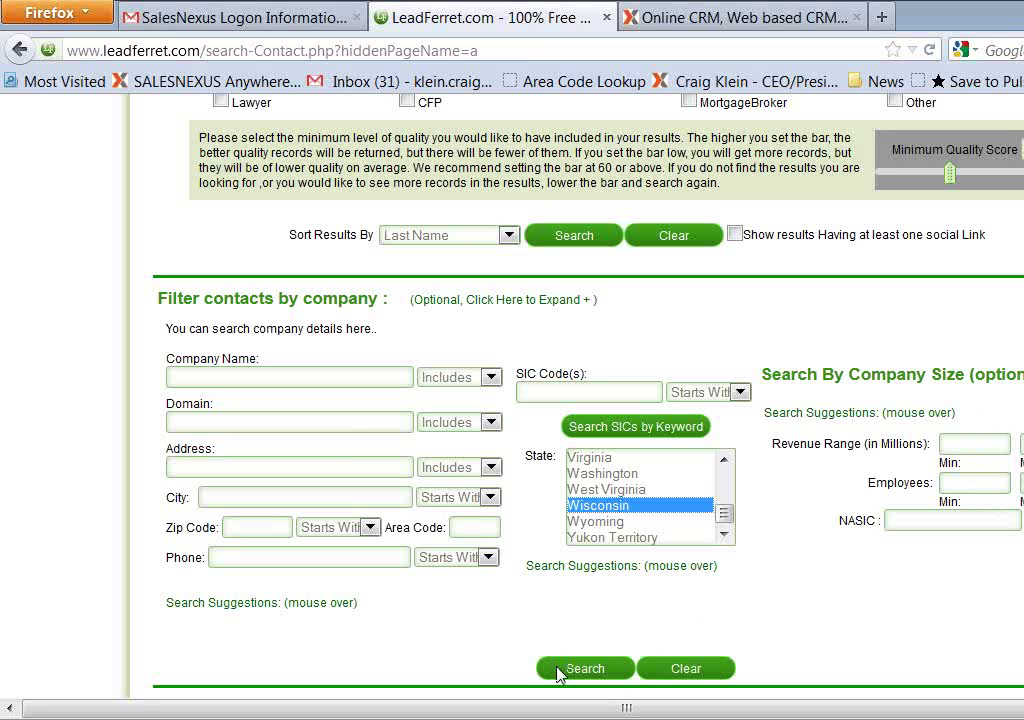
{"action": "scroll", "coordinate": [750, 630], "scroll_direction": "up", "scroll_amount": 2}
{"action": "scroll", "coordinate": [700, 665], "scroll_direction": "down", "scroll_amount": 2}
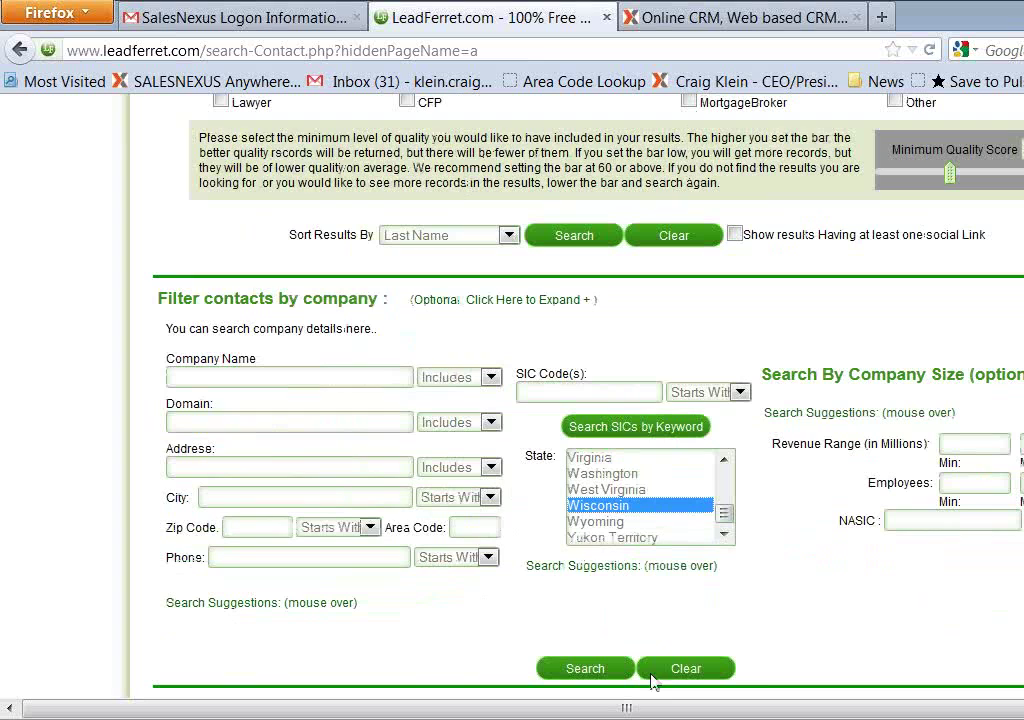
{"action": "left_click", "coordinate": [586, 669]}
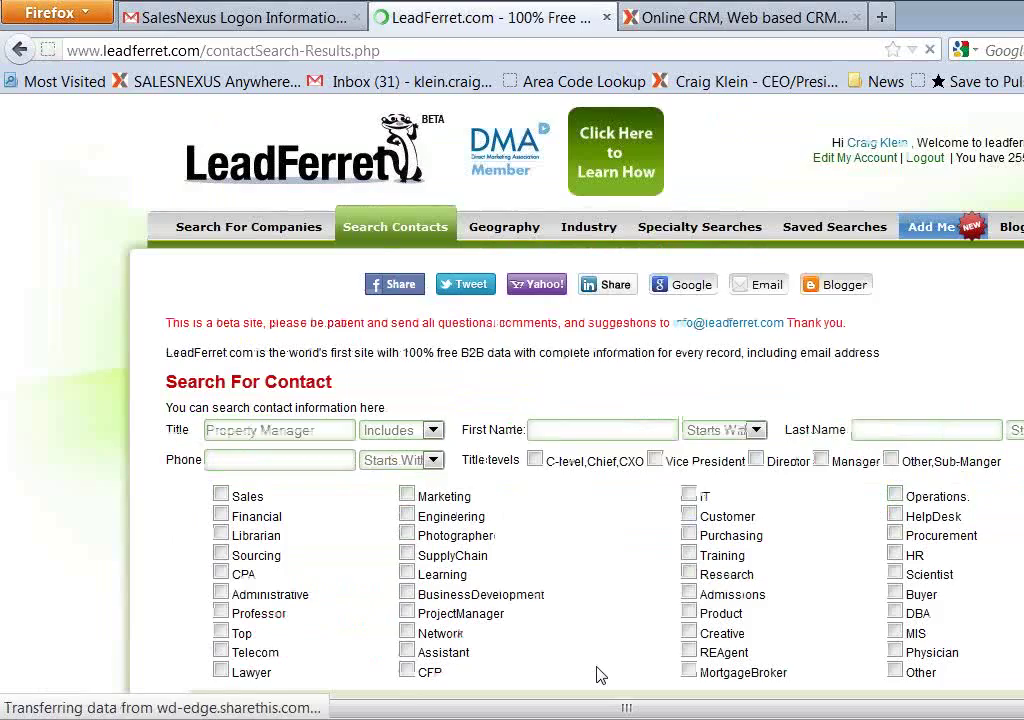
Target all 27 Property Manager results using the row target buttons and Target All
{"action": "scroll", "coordinate": [569, 560], "scroll_direction": "down", "scroll_amount": 10}
{"action": "scroll", "coordinate": [573, 557], "scroll_direction": "down", "scroll_amount": 3}
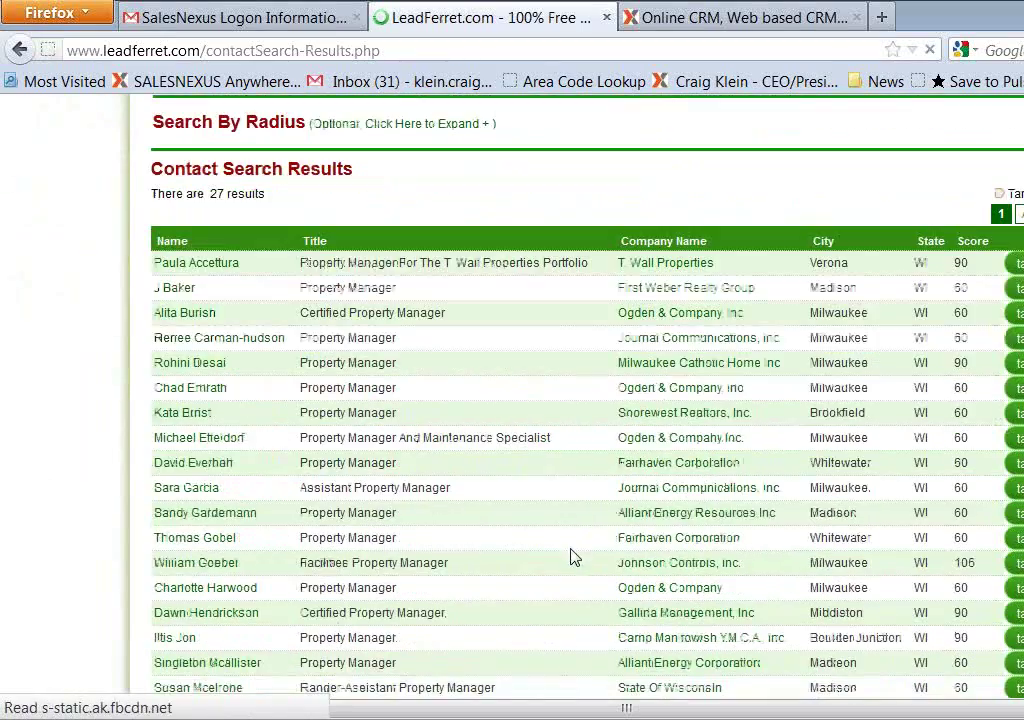
{"action": "scroll", "coordinate": [470, 282], "scroll_direction": "down", "scroll_amount": 4}
{"action": "scroll", "coordinate": [480, 284], "scroll_direction": "down", "scroll_amount": 3}
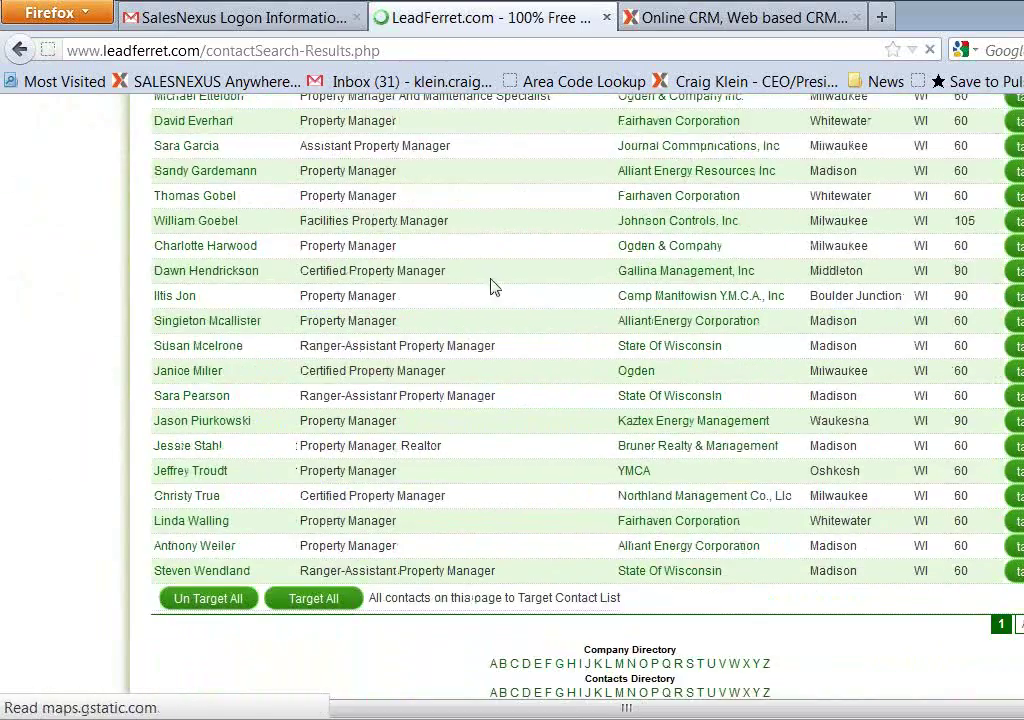
{"action": "scroll", "coordinate": [491, 292], "scroll_direction": "up", "scroll_amount": 5}
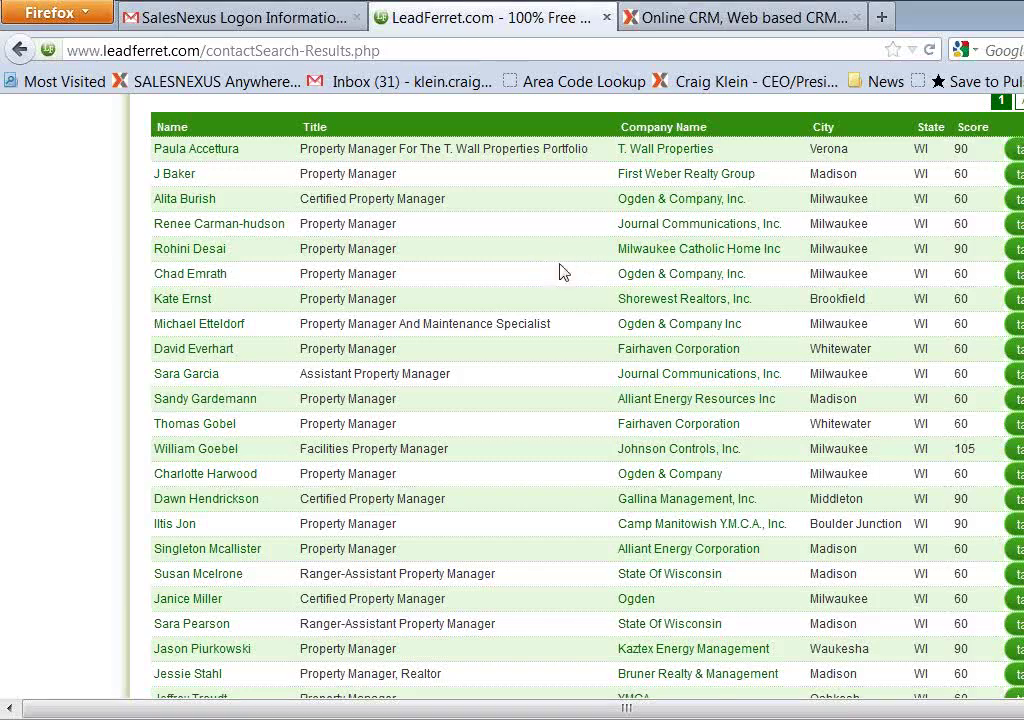
{"action": "scroll", "coordinate": [575, 277], "scroll_direction": "down", "scroll_amount": 3}
{"action": "scroll", "coordinate": [585, 300], "scroll_direction": "up", "scroll_amount": 5}
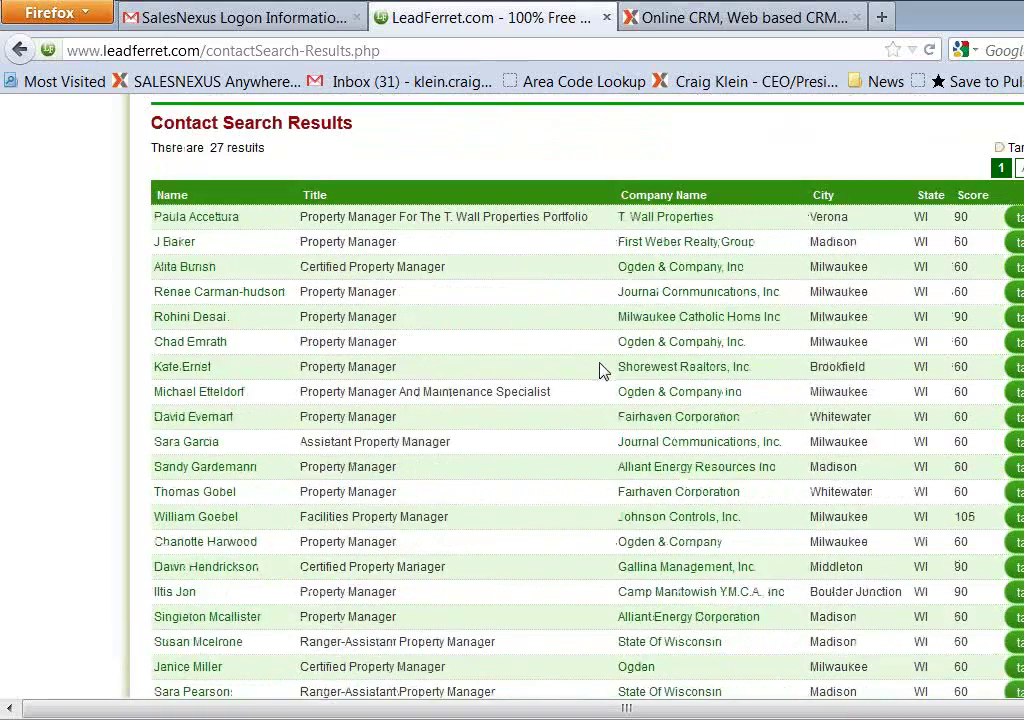
{"action": "scroll", "coordinate": [601, 364], "scroll_direction": "down", "scroll_amount": 5}
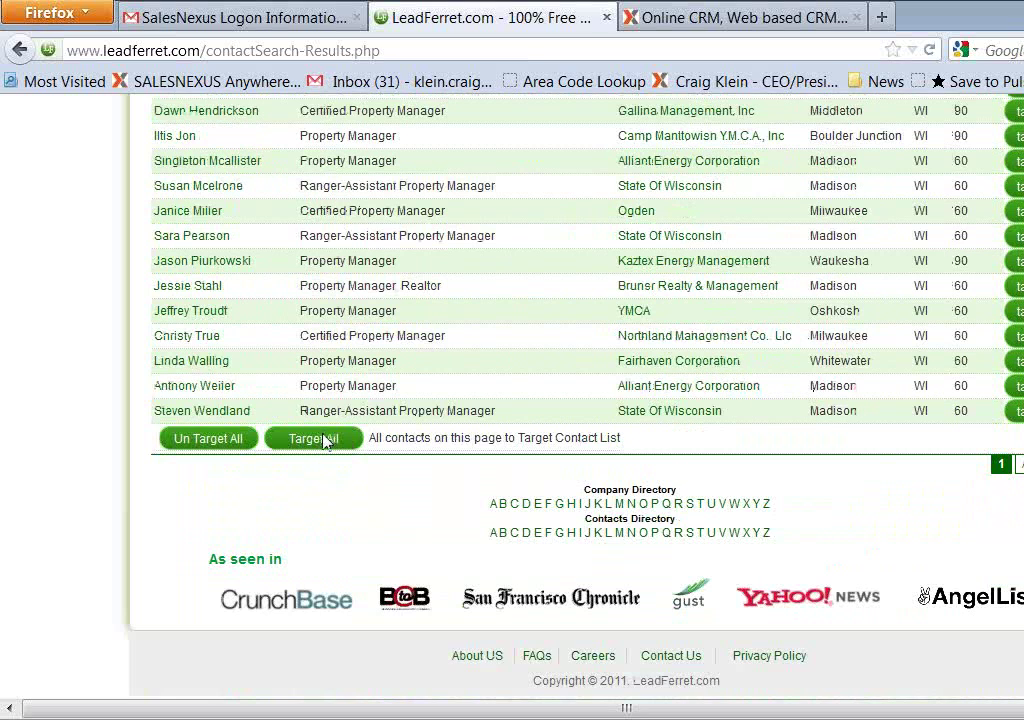
{"action": "left_click", "coordinate": [1015, 310]}
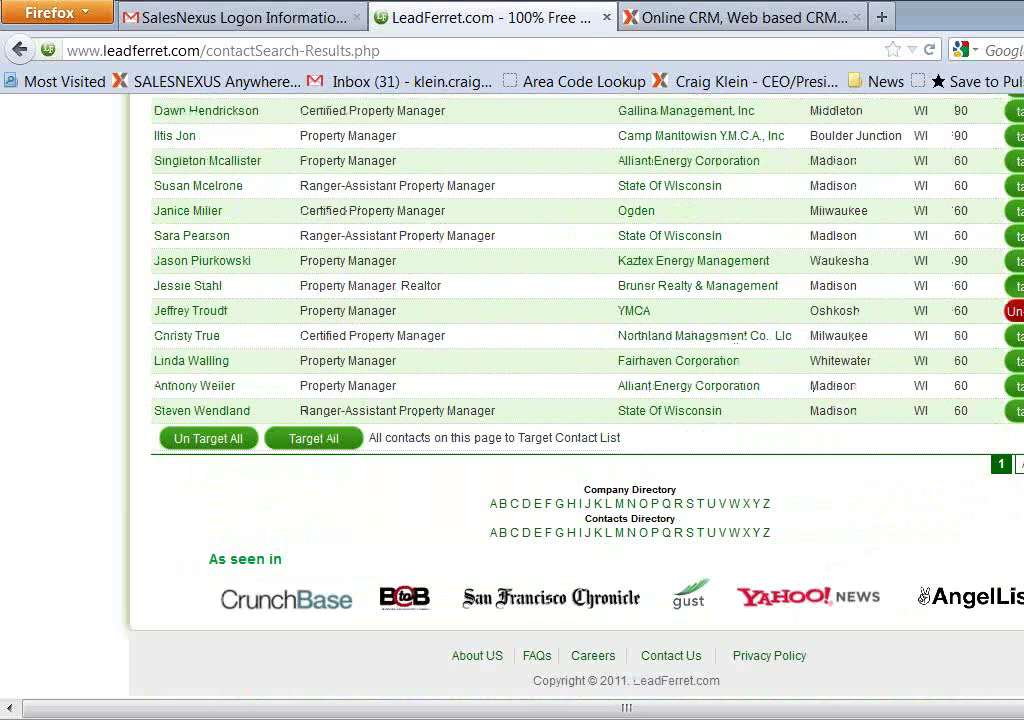
{"action": "left_click", "coordinate": [1015, 285]}
{"action": "left_click", "coordinate": [1015, 260]}
{"action": "left_click", "coordinate": [1015, 235]}
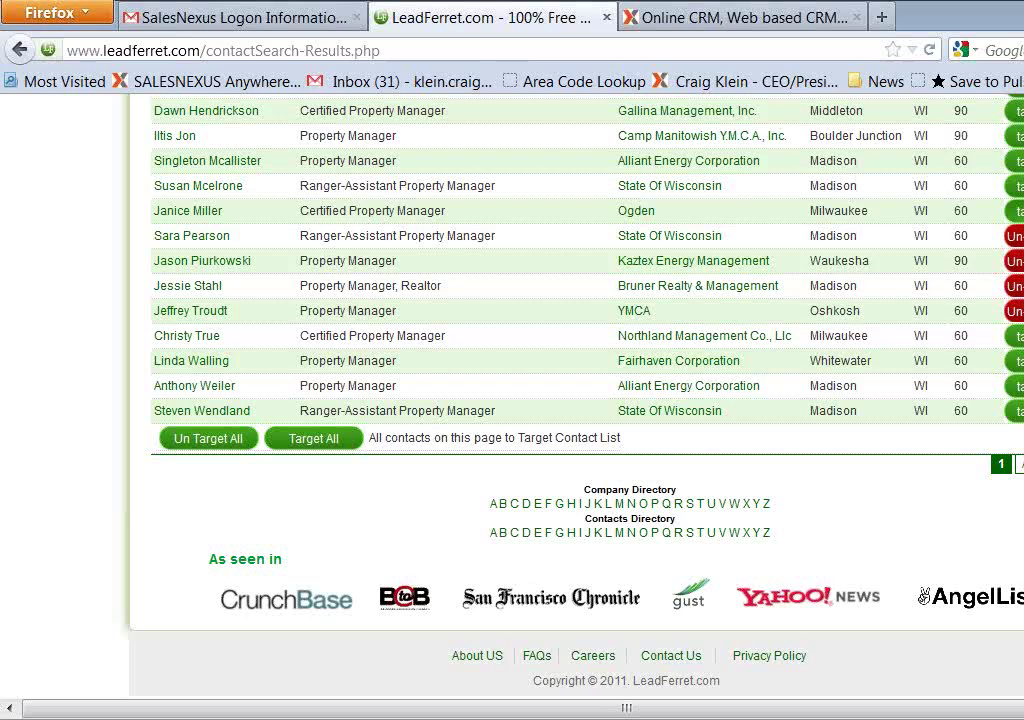
{"action": "left_click", "coordinate": [332, 440]}
{"action": "scroll", "coordinate": [700, 410], "scroll_direction": "up", "scroll_amount": 10}
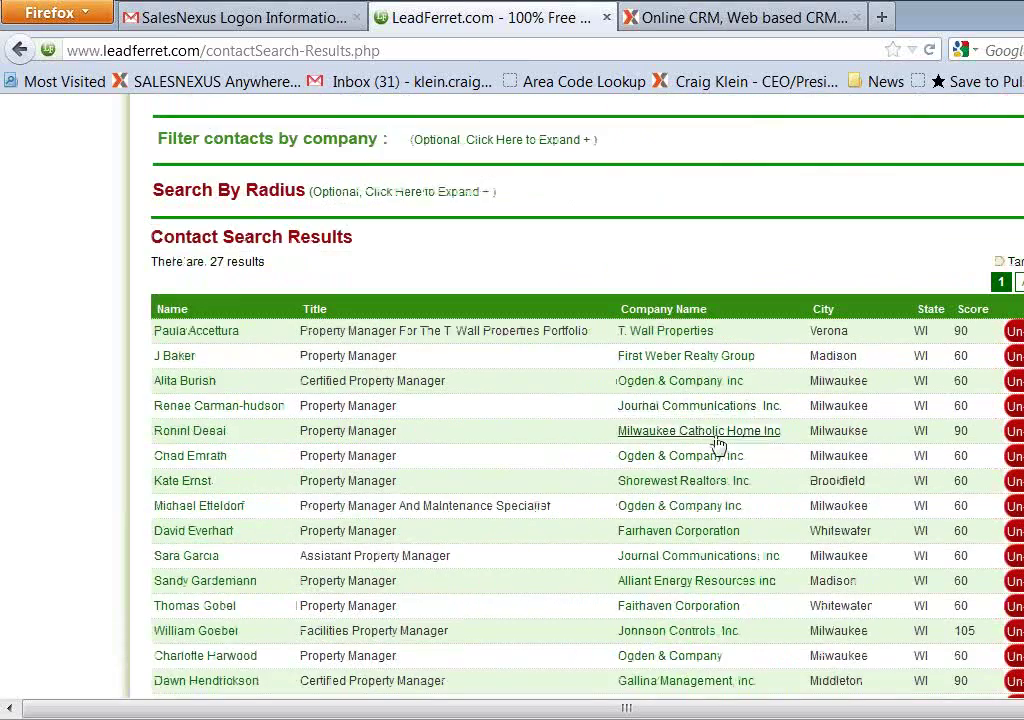
{"action": "scroll", "coordinate": [632, 455], "scroll_direction": "up", "scroll_amount": 8}
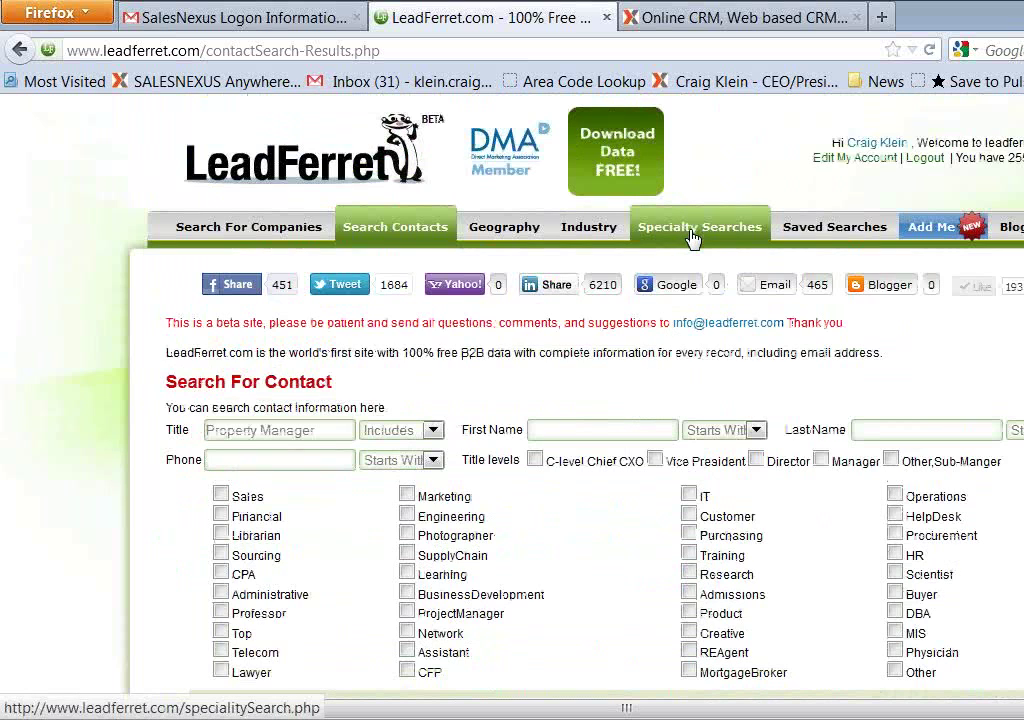
On Saved Searches, check all 27 contacts in the In Contact Target table
{"action": "left_click", "coordinate": [828, 236]}
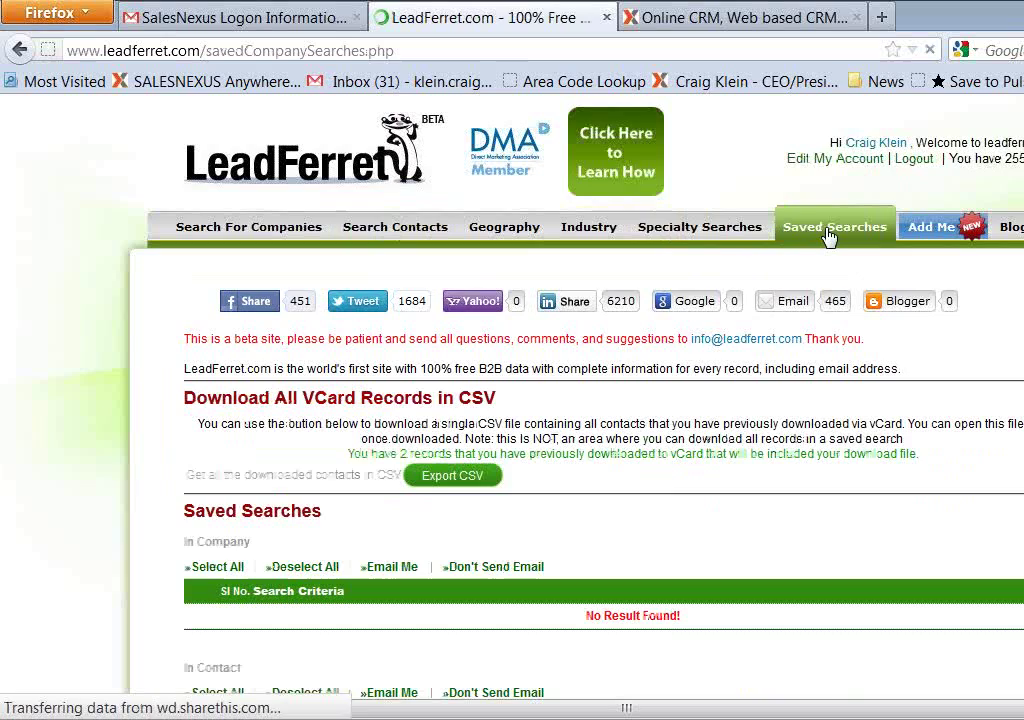
{"action": "scroll", "coordinate": [590, 469], "scroll_direction": "down", "scroll_amount": 10}
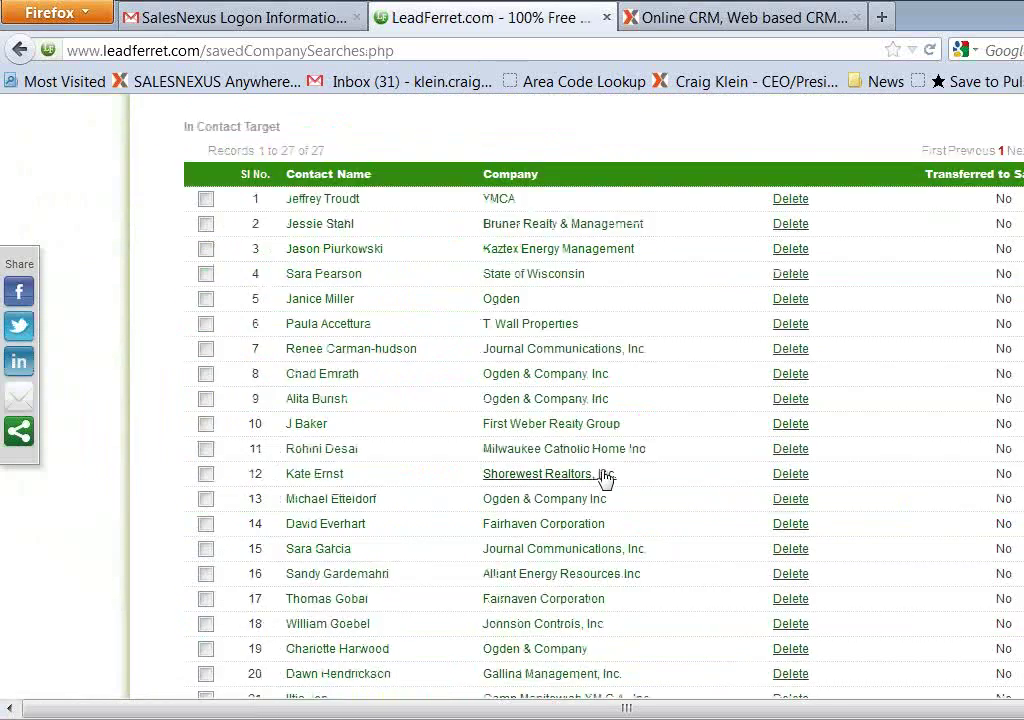
{"action": "scroll", "coordinate": [605, 478], "scroll_direction": "down", "scroll_amount": 3}
{"action": "scroll", "coordinate": [603, 480], "scroll_direction": "up", "scroll_amount": 6}
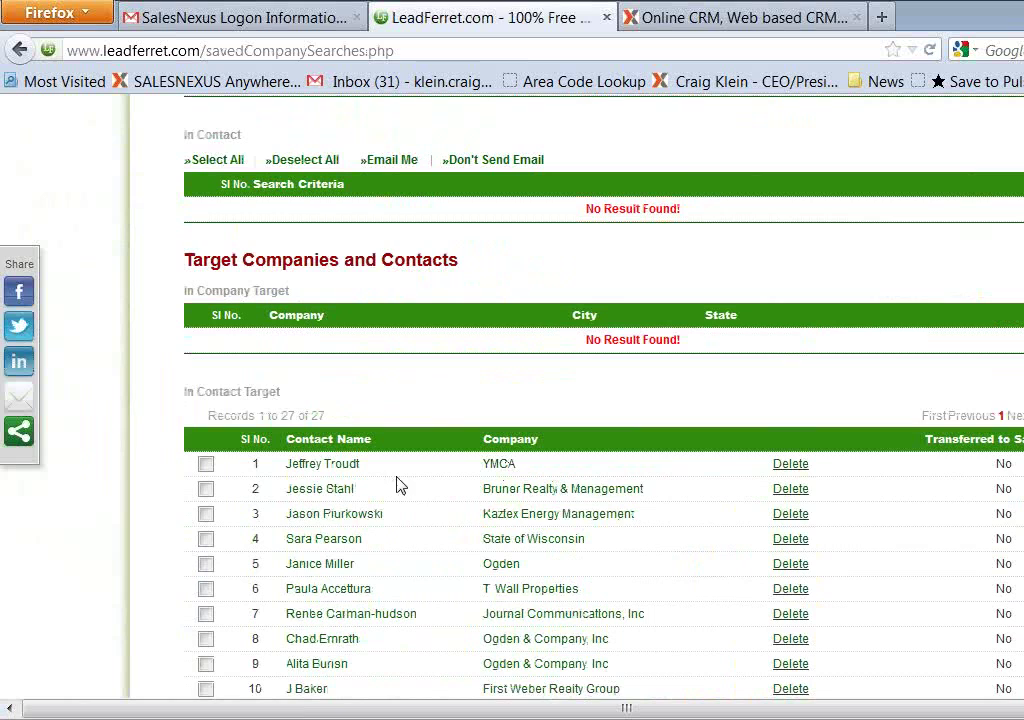
{"action": "scroll", "coordinate": [428, 496], "scroll_direction": "down", "scroll_amount": 2}
{"action": "scroll", "coordinate": [428, 496], "scroll_direction": "down", "scroll_amount": 6}
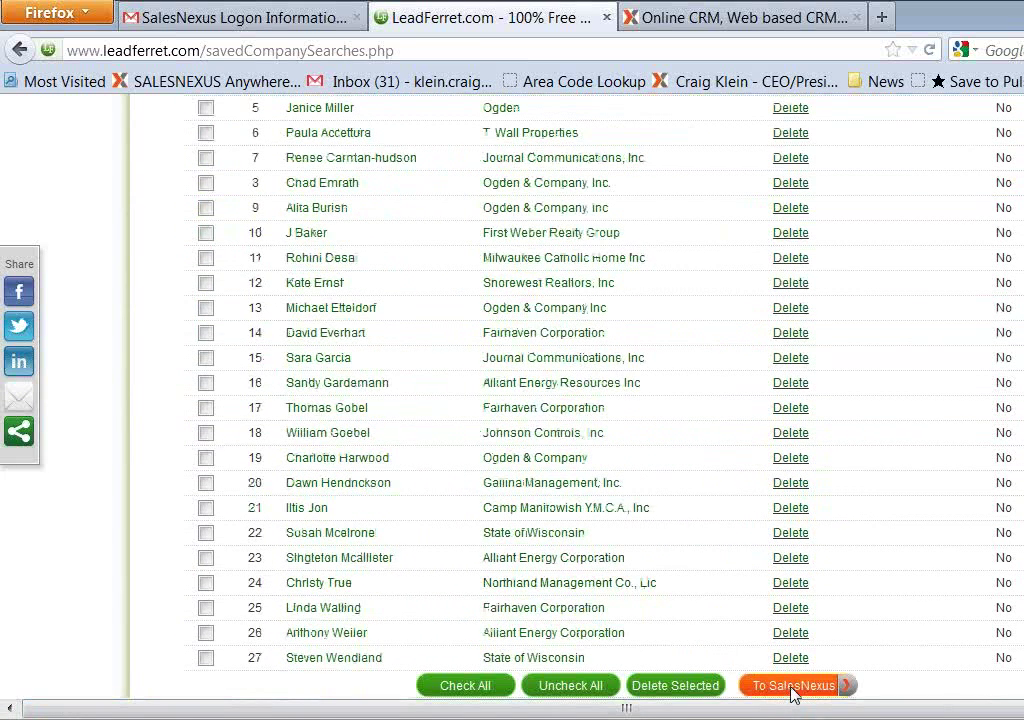
{"action": "scroll", "coordinate": [795, 693], "scroll_direction": "down", "scroll_amount": 2}
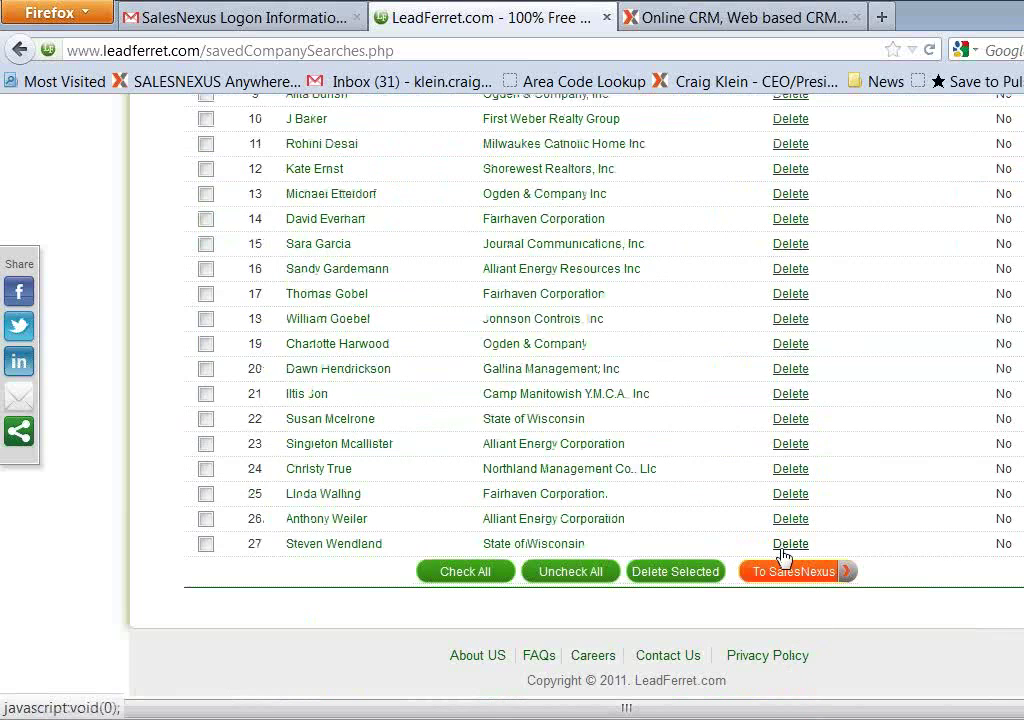
{"action": "scroll", "coordinate": [784, 535], "scroll_direction": "up", "scroll_amount": 6}
{"action": "scroll", "coordinate": [760, 540], "scroll_direction": "down", "scroll_amount": 6}
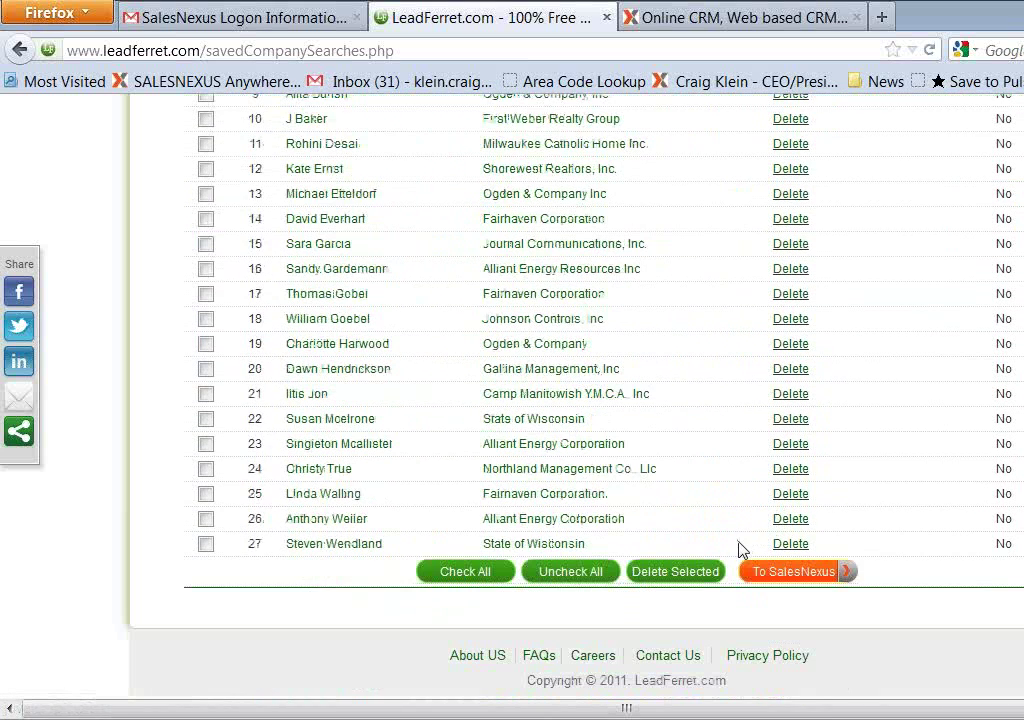
{"action": "left_click", "coordinate": [464, 575]}
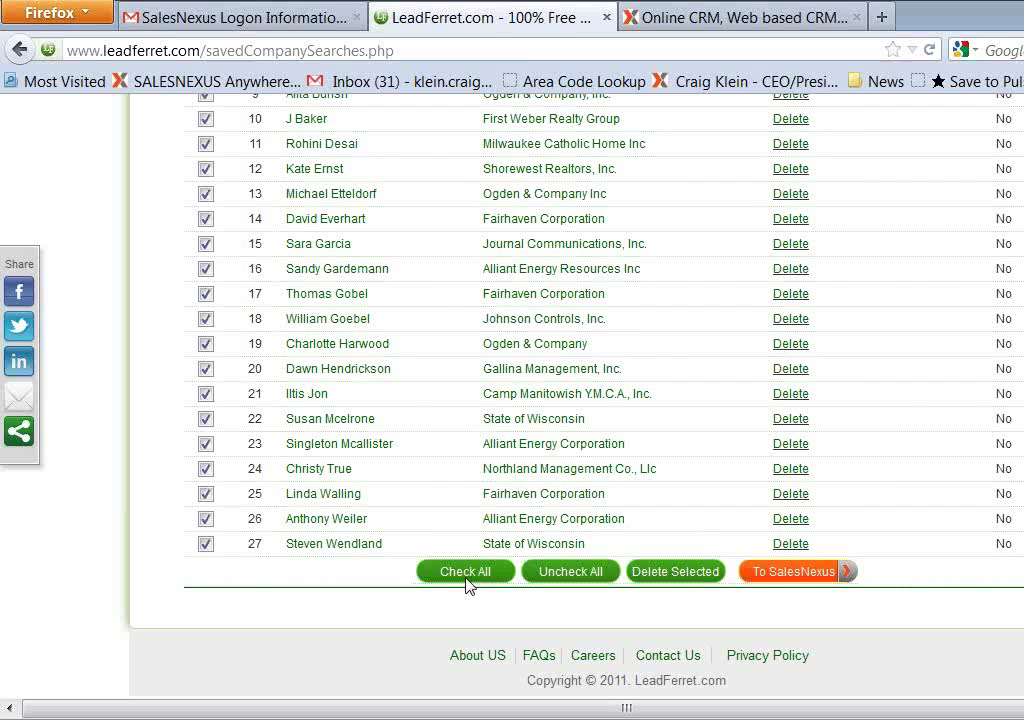
Open the To SalesNexus transfer page for the 27 checked contacts, 227 credits available
{"action": "left_click", "coordinate": [778, 578]}
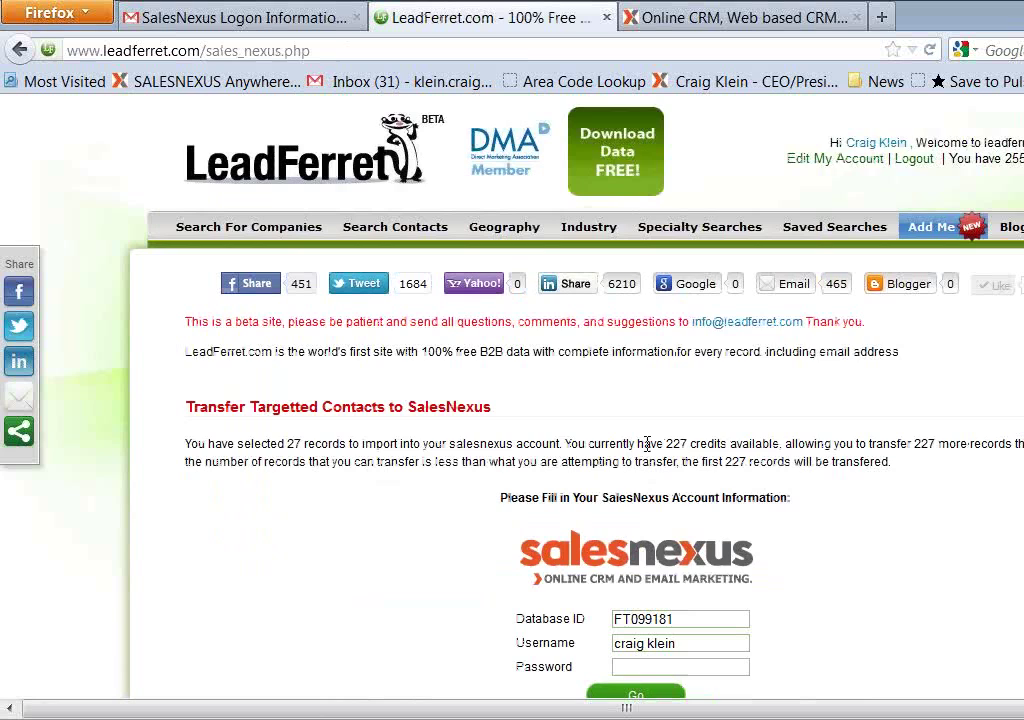
{"action": "scroll", "coordinate": [679, 433], "scroll_direction": "down", "scroll_amount": 2}
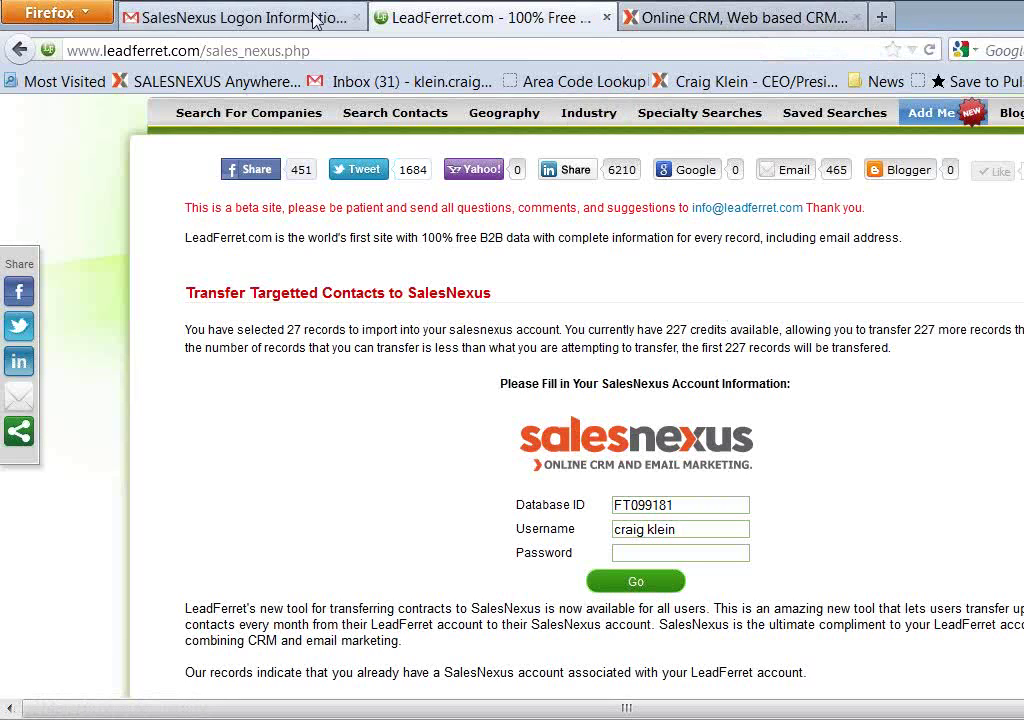
Copy the database ID from the logon link in the SalesNexus Logon Information e-mail
{"action": "left_click", "coordinate": [262, 27]}
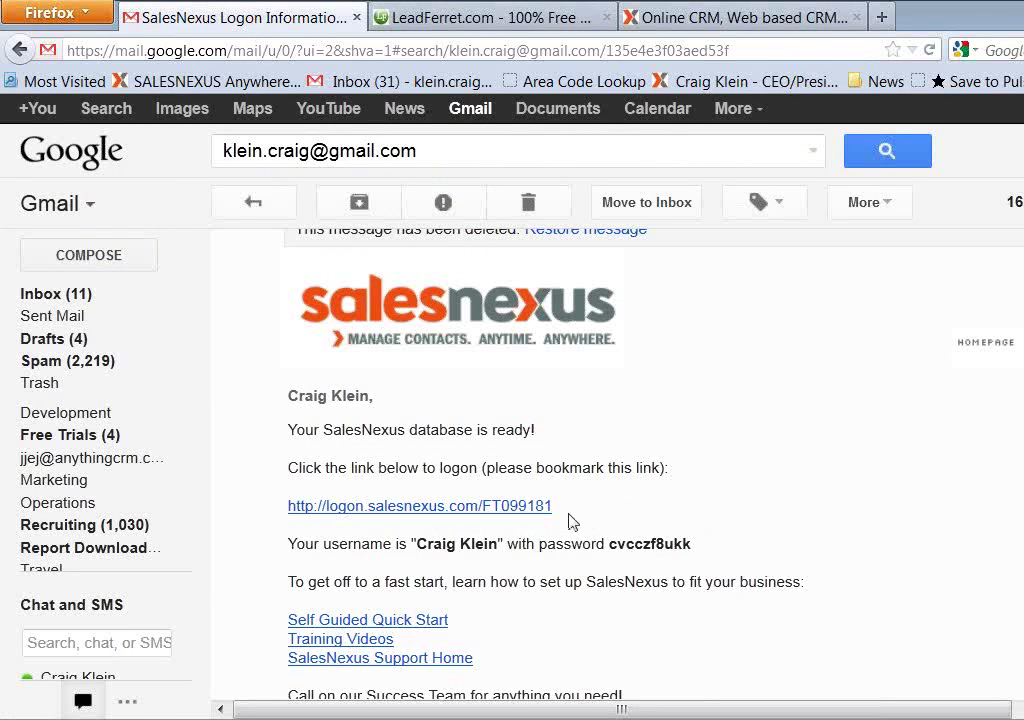
{"action": "left_click_drag", "start_coordinate": [555, 510], "coordinate": [482, 516]}
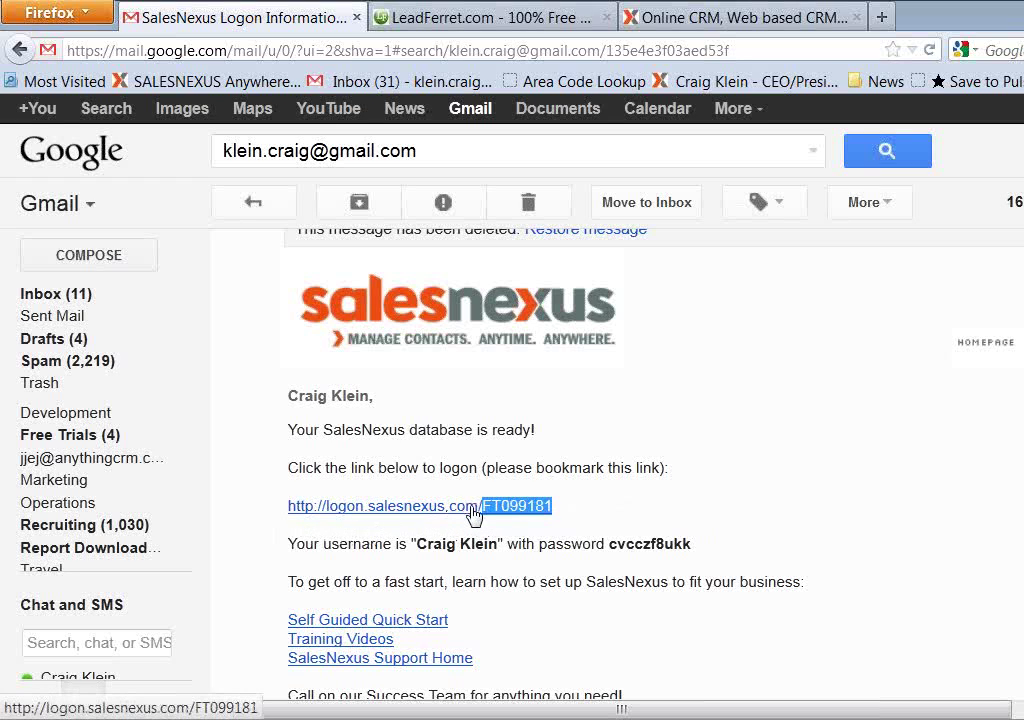
{"action": "right_click", "coordinate": [531, 515]}
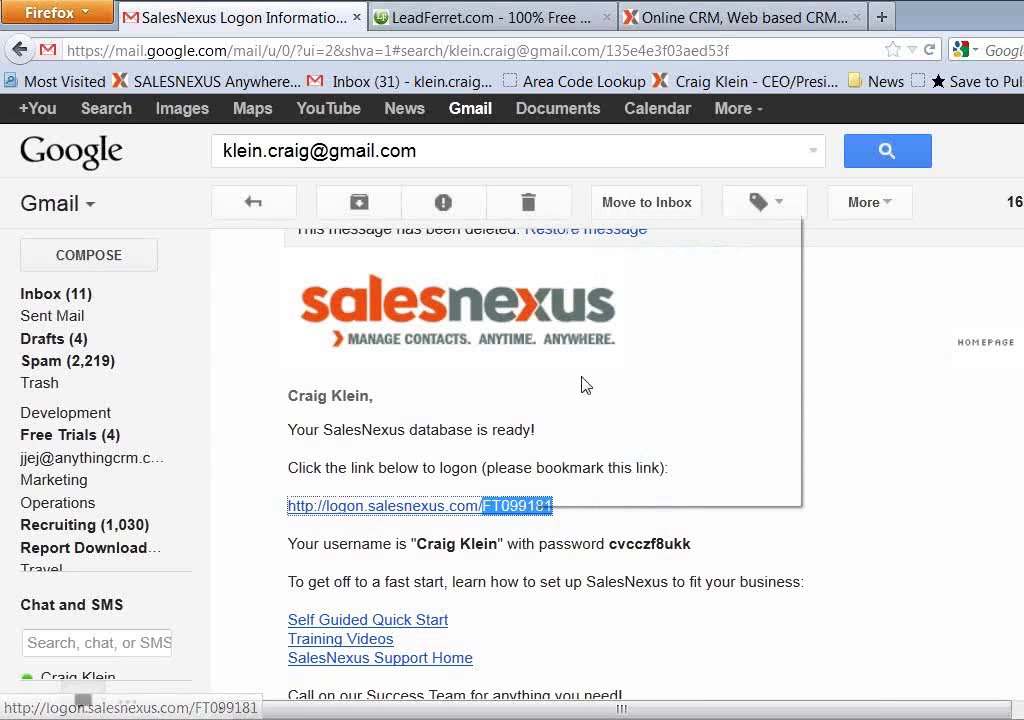
{"action": "left_click", "coordinate": [588, 381]}
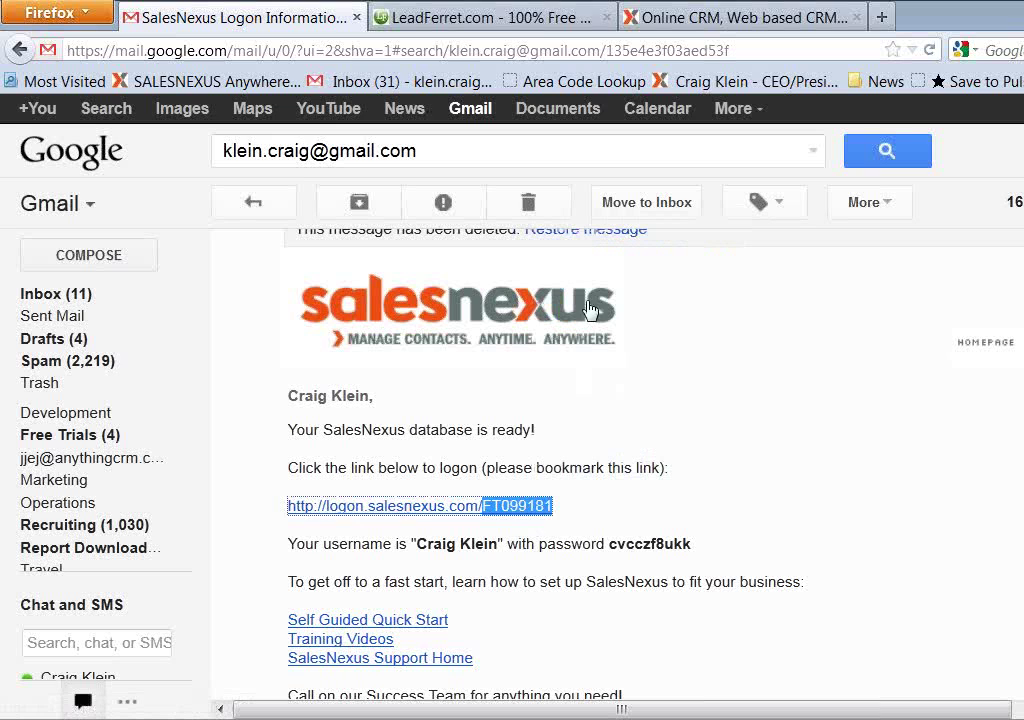
Fill the transfer form with the database ID and SalesNexus password, then submit with Go
{"action": "left_click", "coordinate": [514, 23]}
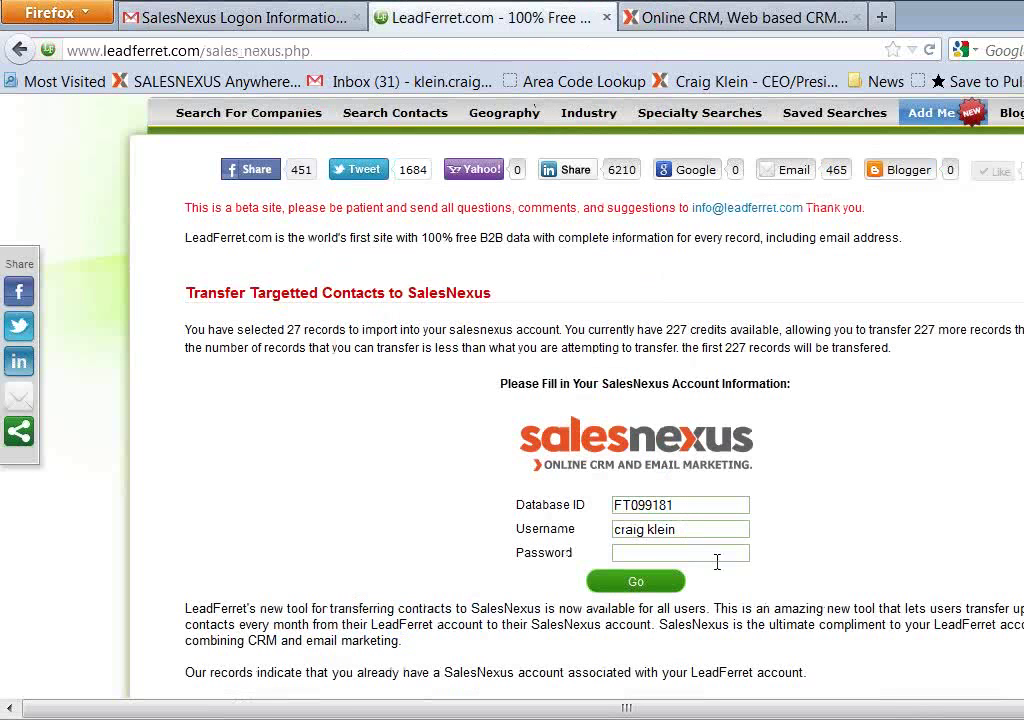
{"action": "left_click_drag", "start_coordinate": [701, 502], "coordinate": [605, 505]}
{"action": "right_click", "coordinate": [634, 503]}
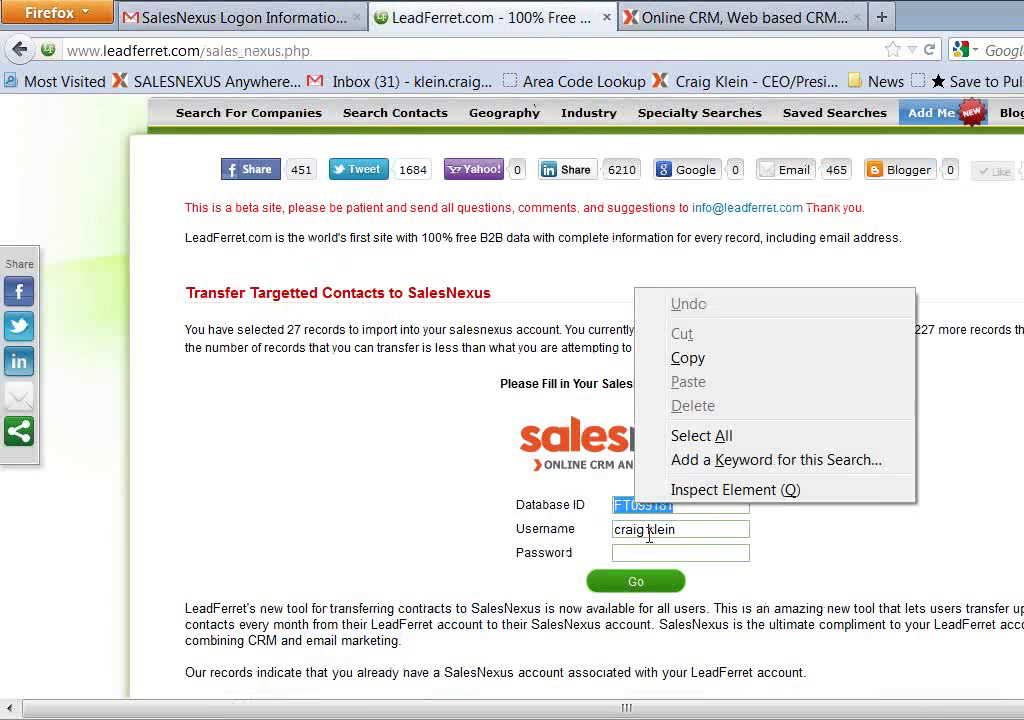
{"action": "left_click", "coordinate": [684, 360]}
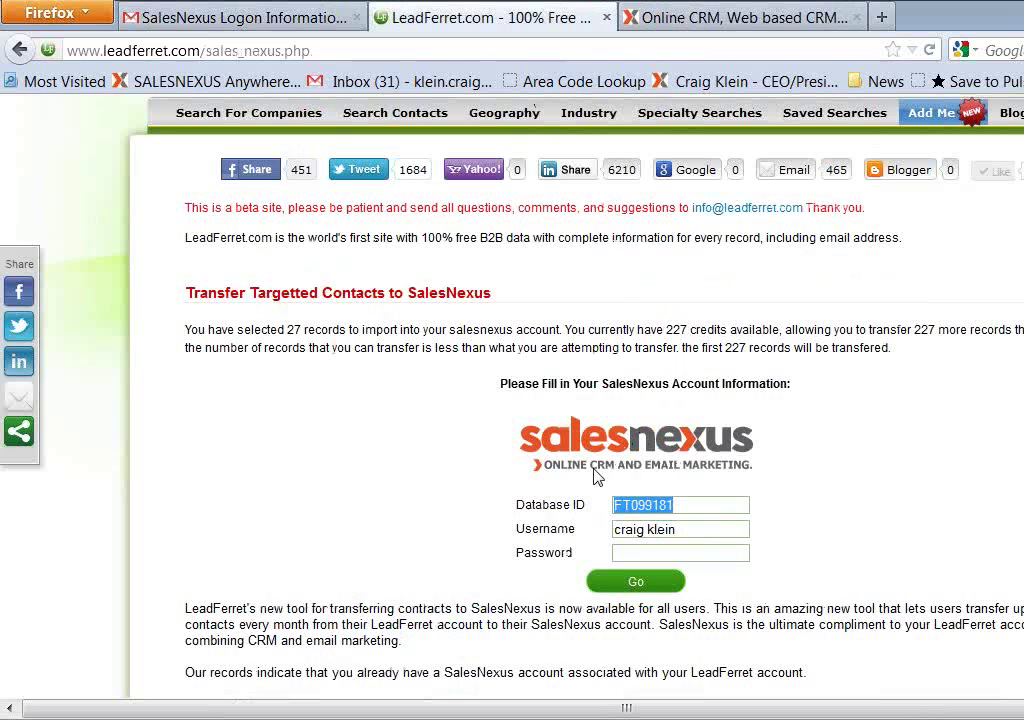
{"action": "left_click", "coordinate": [705, 528]}
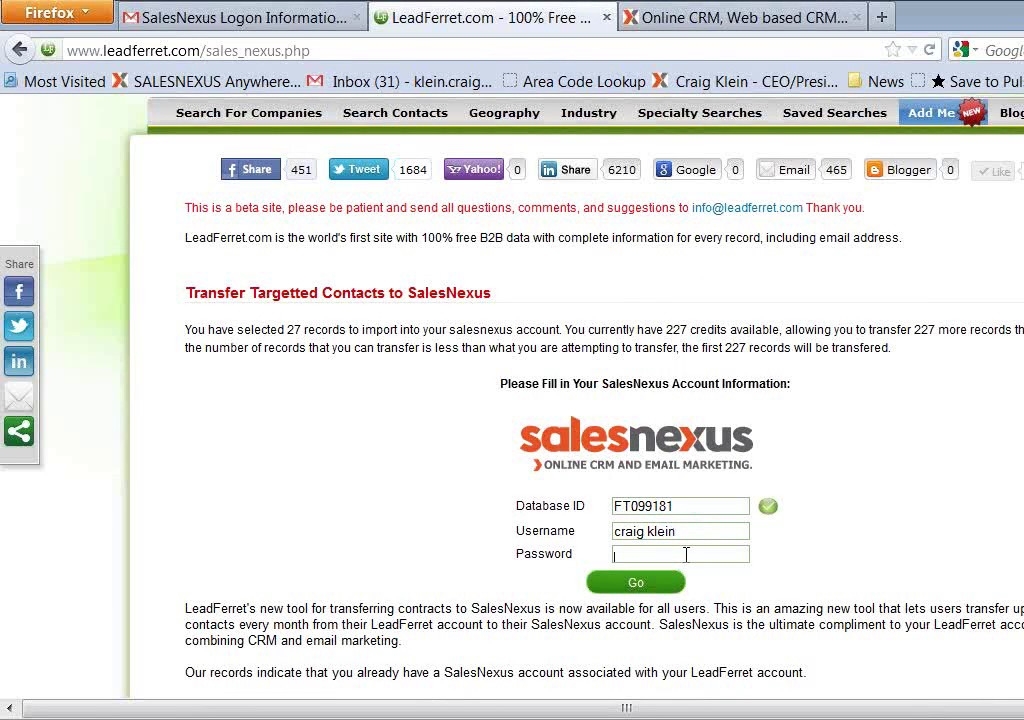
{"action": "type", "text": "**********"}
{"action": "left_click", "coordinate": [641, 586]}
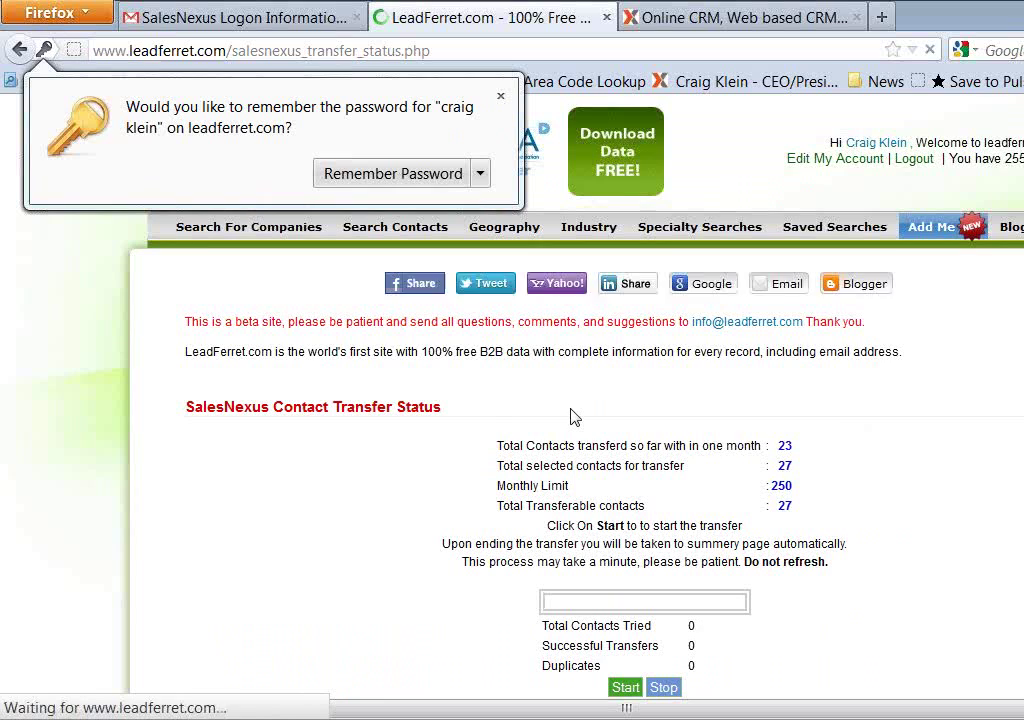
Dismiss Firefox's Remember Password prompt and scroll down to the transfer Start button
{"action": "left_click", "coordinate": [500, 96]}
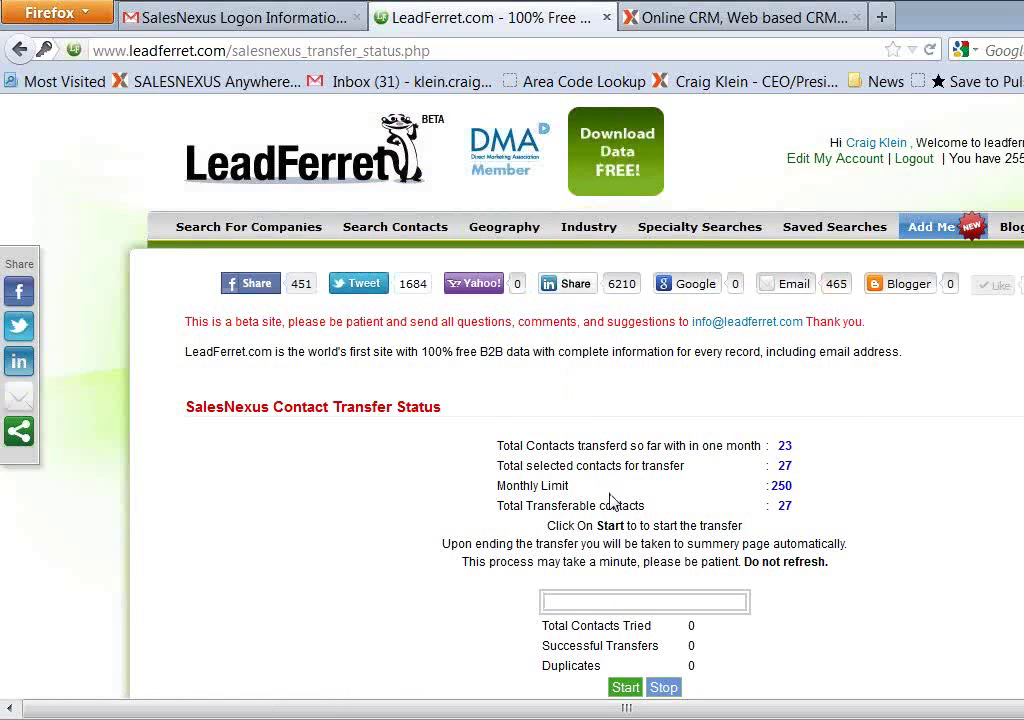
{"action": "scroll", "coordinate": [612, 500], "scroll_direction": "down", "scroll_amount": 2}
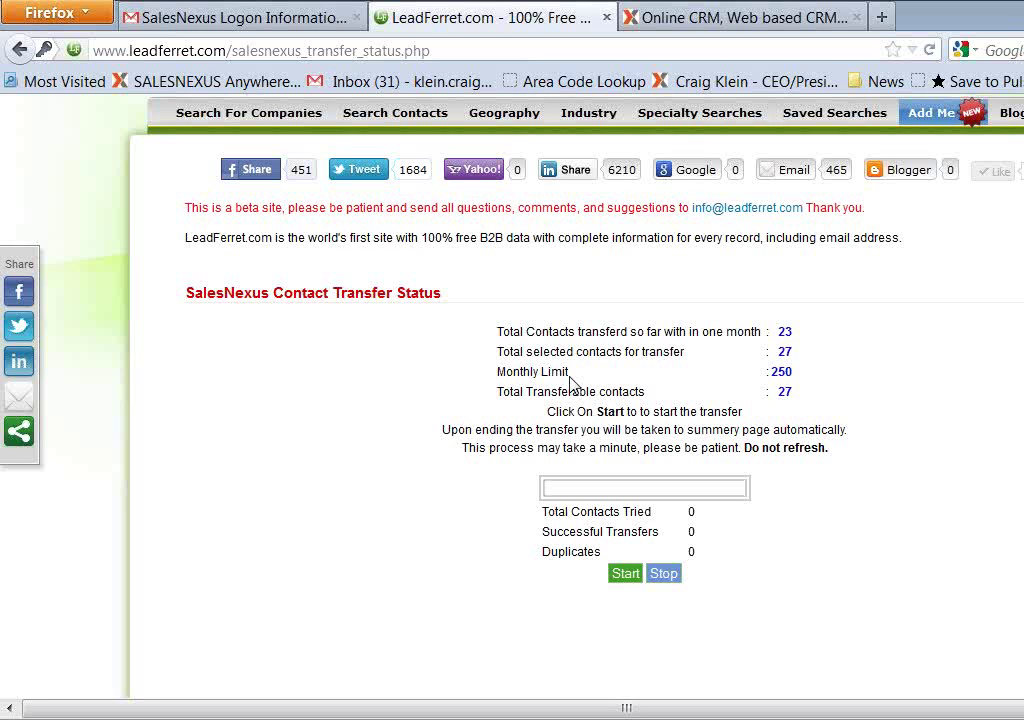
Start the transfer of the 27 selected contacts to SalesNexus and wait for the SUCCESS report
{"action": "left_click", "coordinate": [630, 576]}
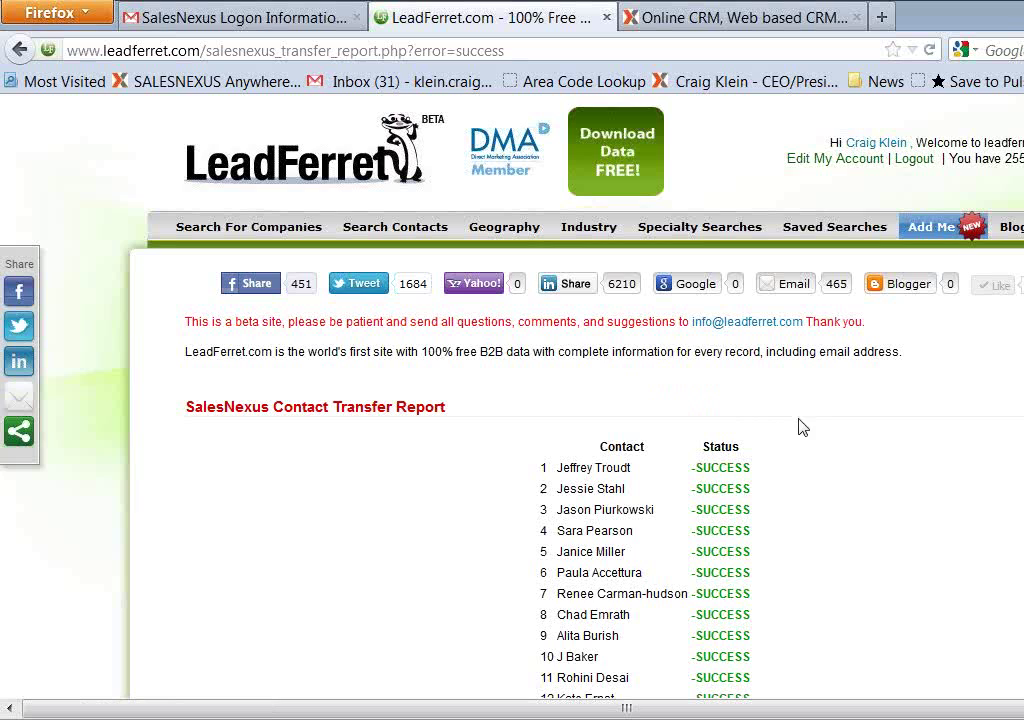
Open the SalesNexus account in a new tab from the report's 'Click Here' link
{"action": "scroll", "coordinate": [790, 400], "scroll_direction": "down", "scroll_amount": 8}
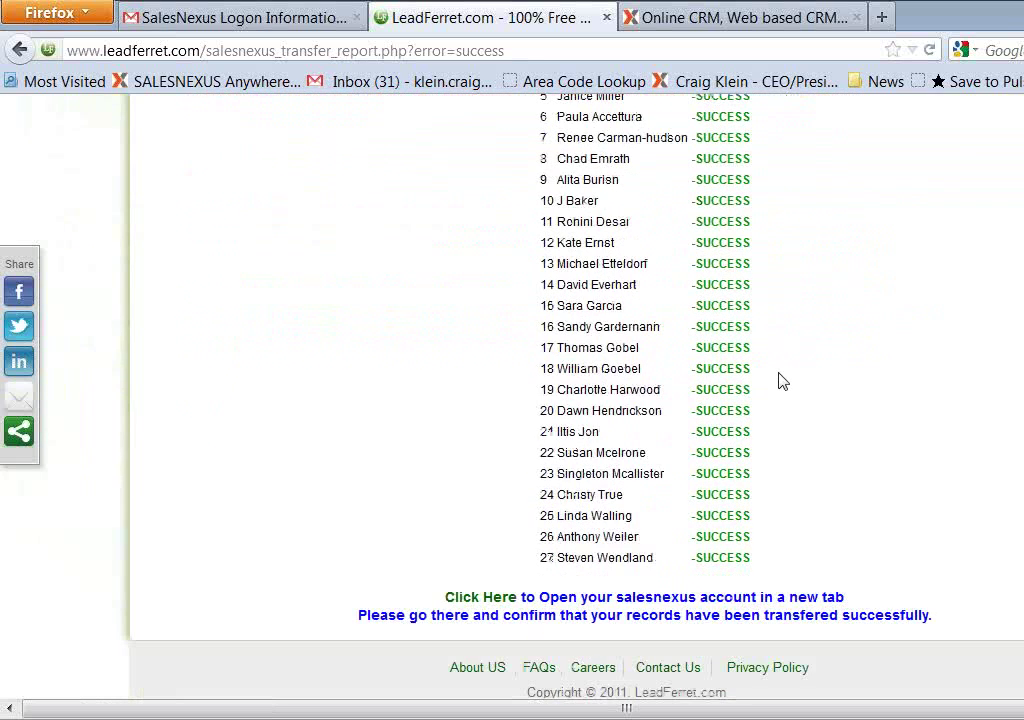
{"action": "scroll", "coordinate": [782, 380], "scroll_direction": "up", "scroll_amount": 5}
{"action": "scroll", "coordinate": [775, 385], "scroll_direction": "down", "scroll_amount": 5}
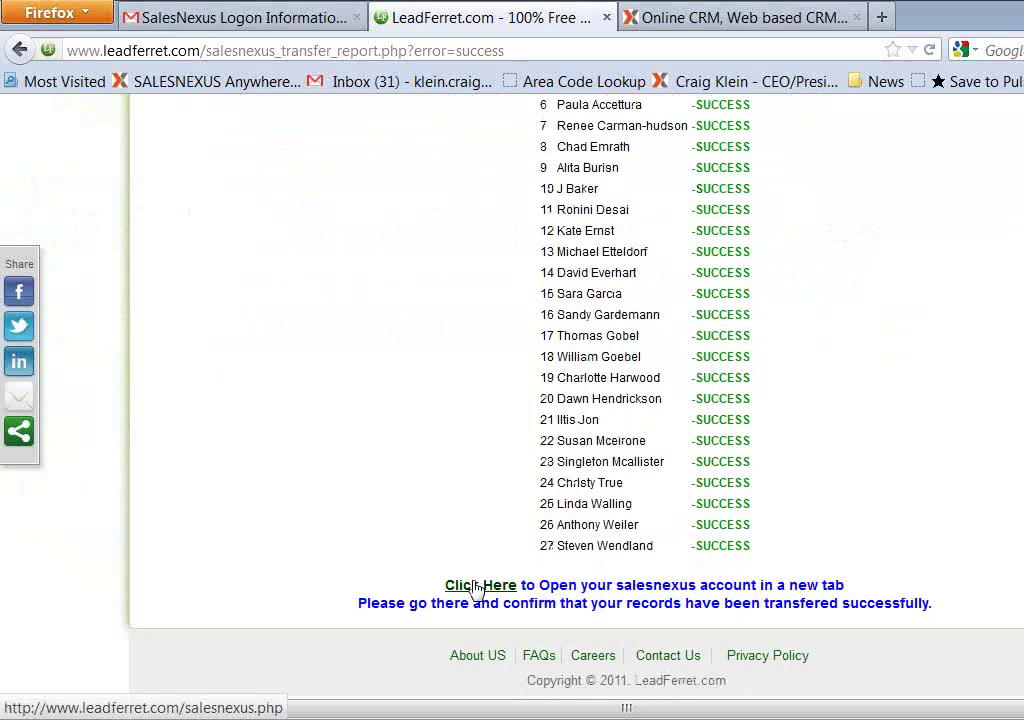
{"action": "left_click", "coordinate": [478, 586]}
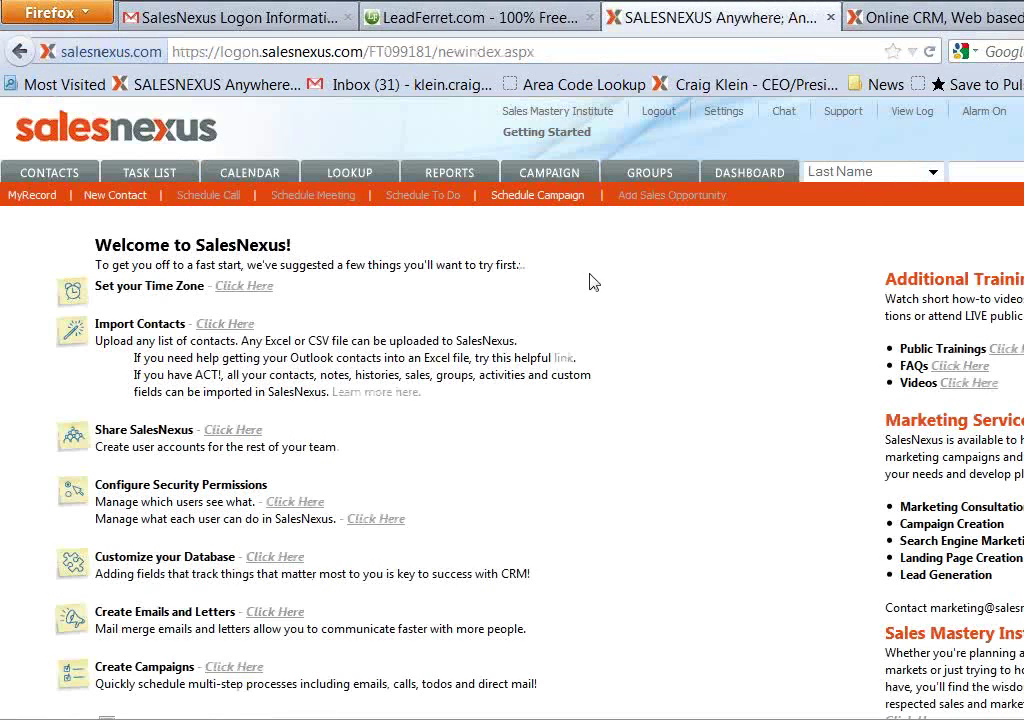
Show the Contacts list and look over the imported LeadFerret prospects
{"action": "left_click", "coordinate": [41, 177]}
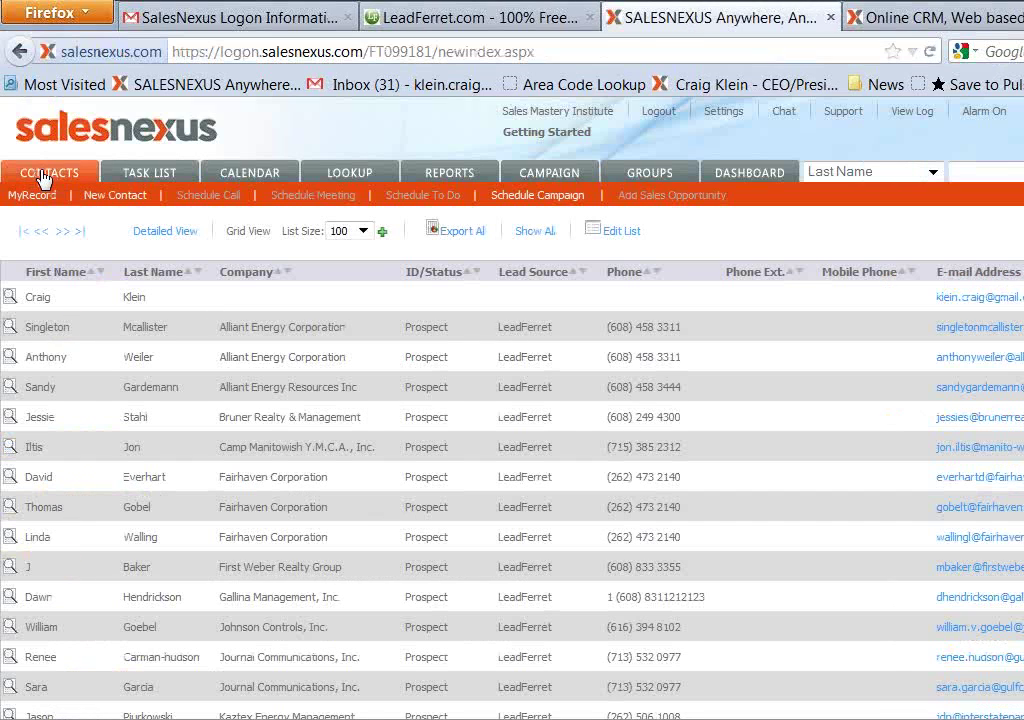
{"action": "scroll", "coordinate": [440, 345], "scroll_direction": "down", "scroll_amount": 8}
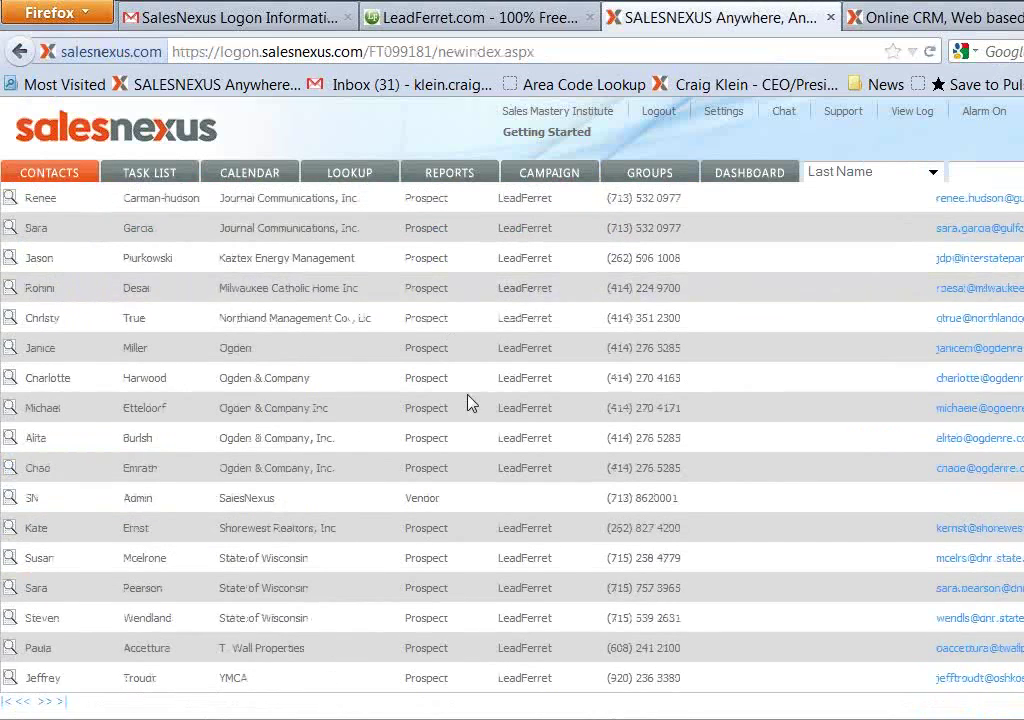
{"action": "scroll", "coordinate": [470, 440], "scroll_direction": "up", "scroll_amount": 8}
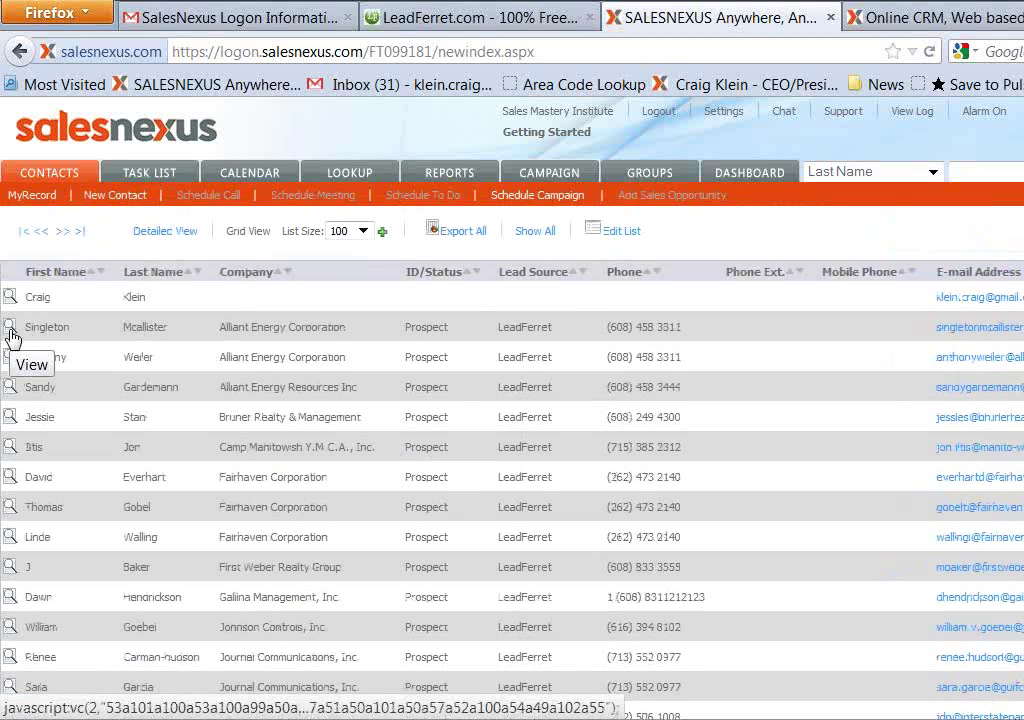
Look up contacts with Lead Source 'leadferret' to list the imported Wisconsin prospects
{"action": "left_click", "coordinate": [350, 178]}
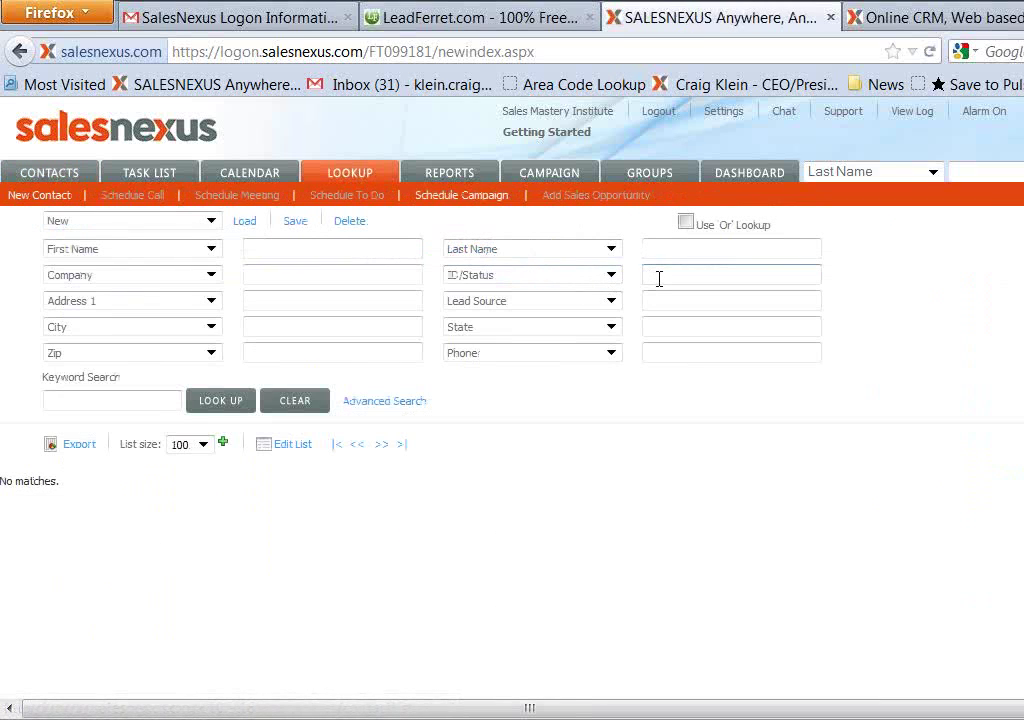
{"action": "left_click", "coordinate": [658, 304]}
{"action": "type", "text": "lead"}
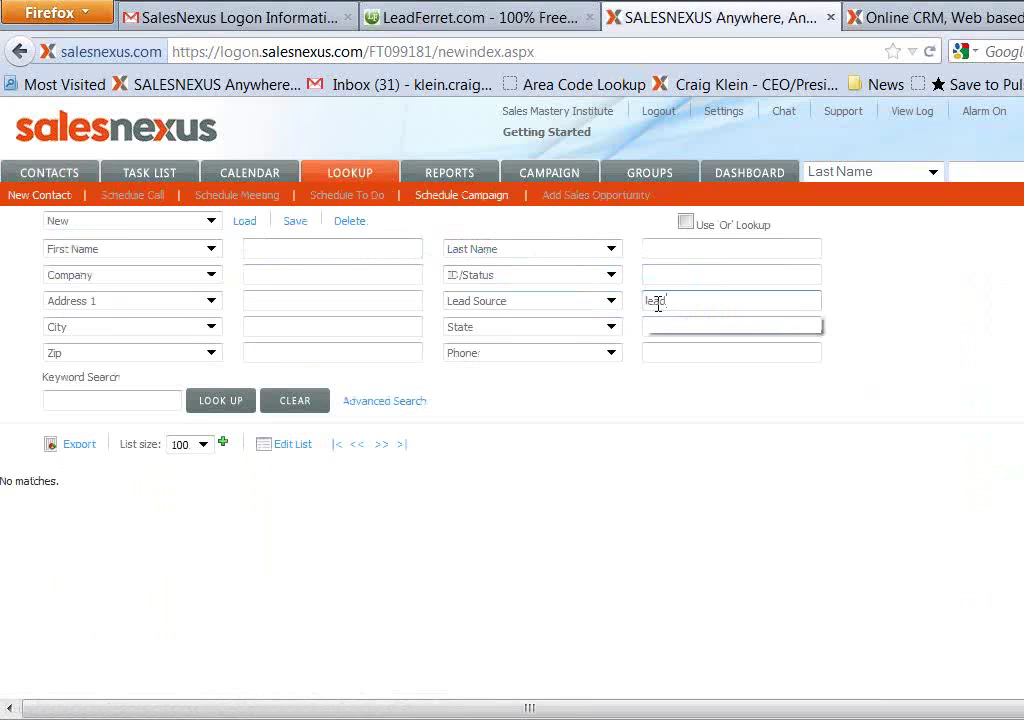
{"action": "type", "text": "ferret"}
{"action": "left_click", "coordinate": [213, 401]}
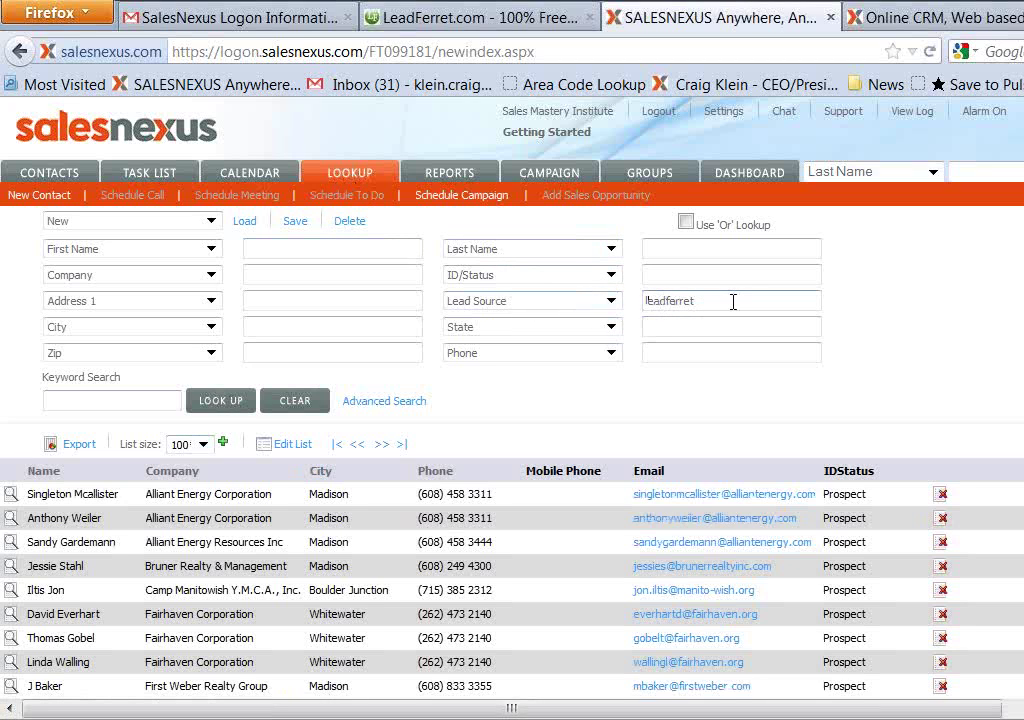
{"action": "scroll", "coordinate": [544, 549], "scroll_direction": "down", "scroll_amount": 8}
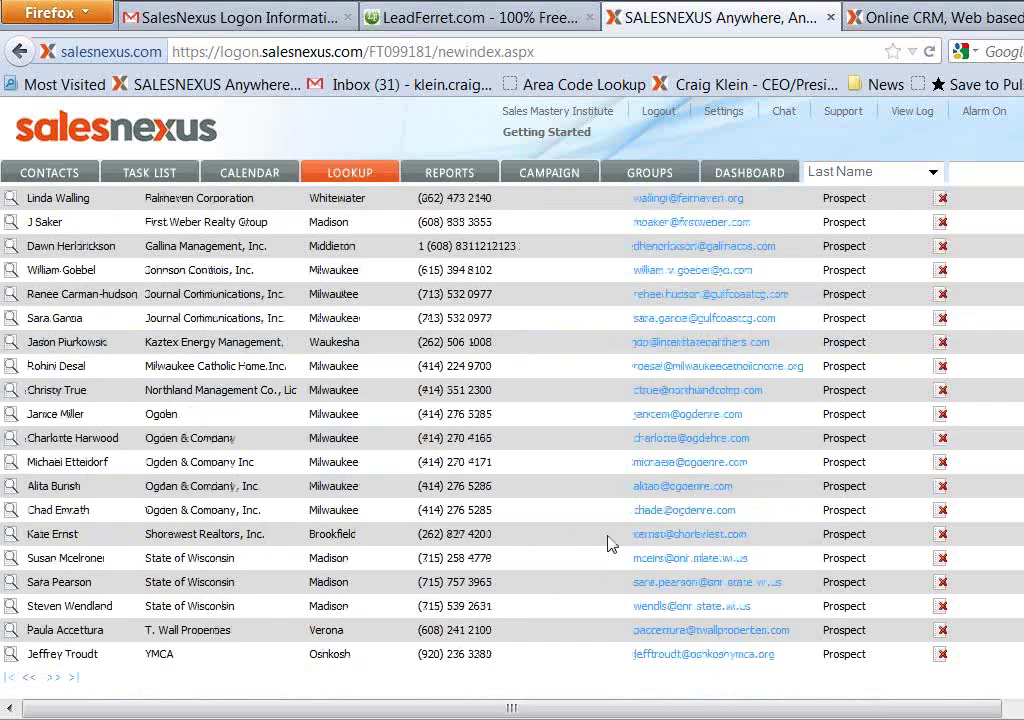
{"action": "scroll", "coordinate": [608, 542], "scroll_direction": "up", "scroll_amount": 6}
{"action": "scroll", "coordinate": [612, 538], "scroll_direction": "up", "scroll_amount": 2}
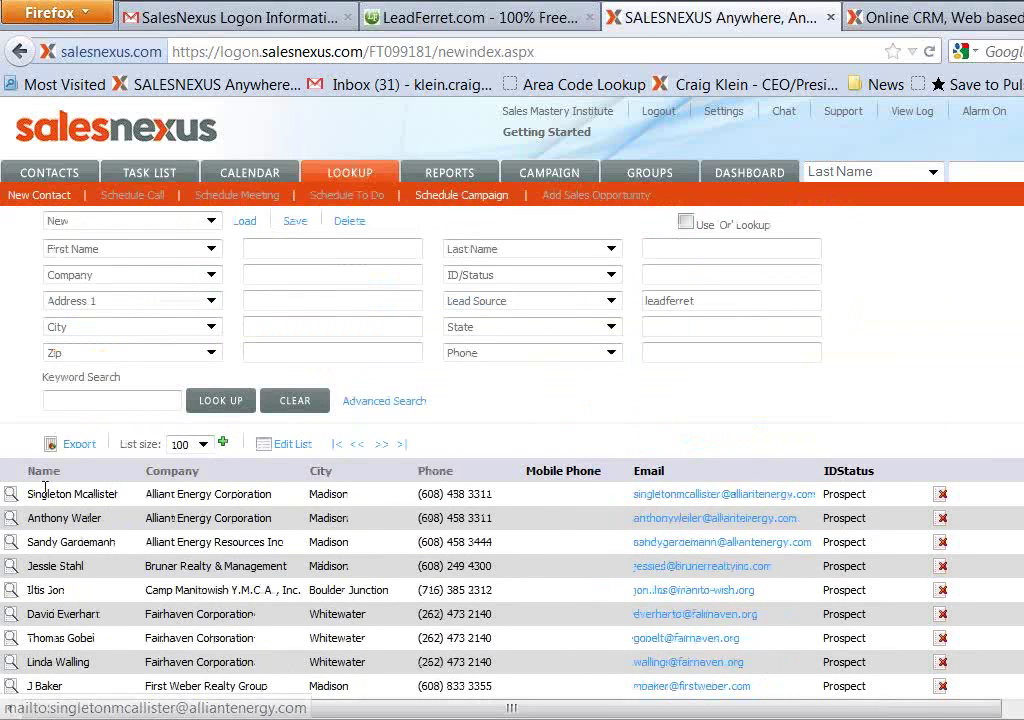
Open the first leadferret result's contact record and show its Letters templates
{"action": "left_click", "coordinate": [12, 495]}
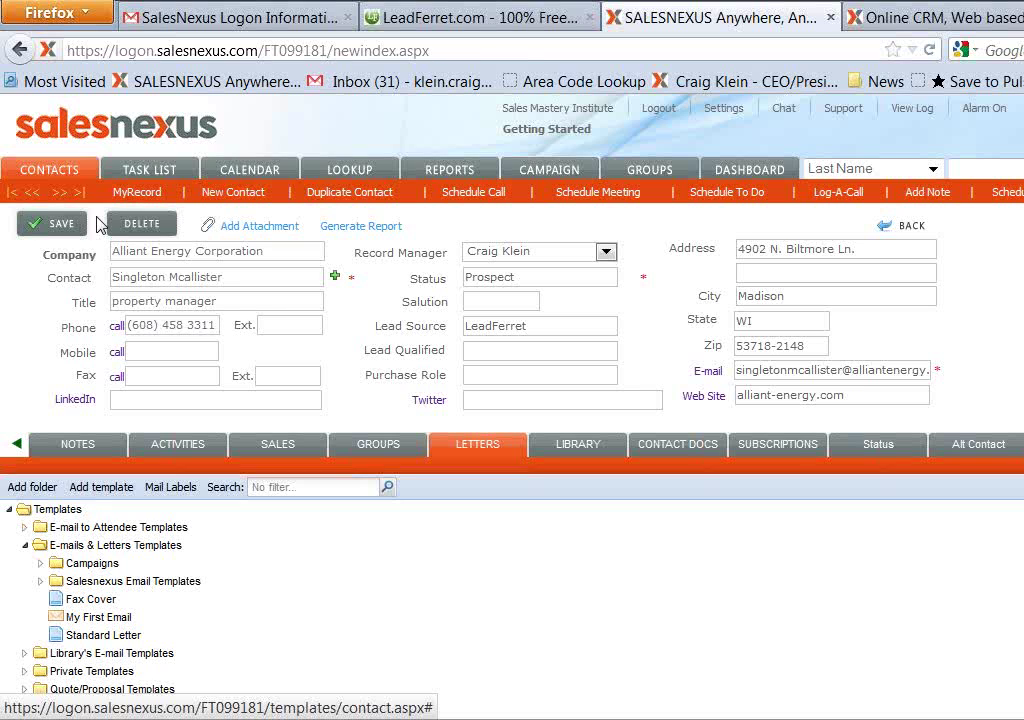
{"action": "left_click", "coordinate": [474, 450]}
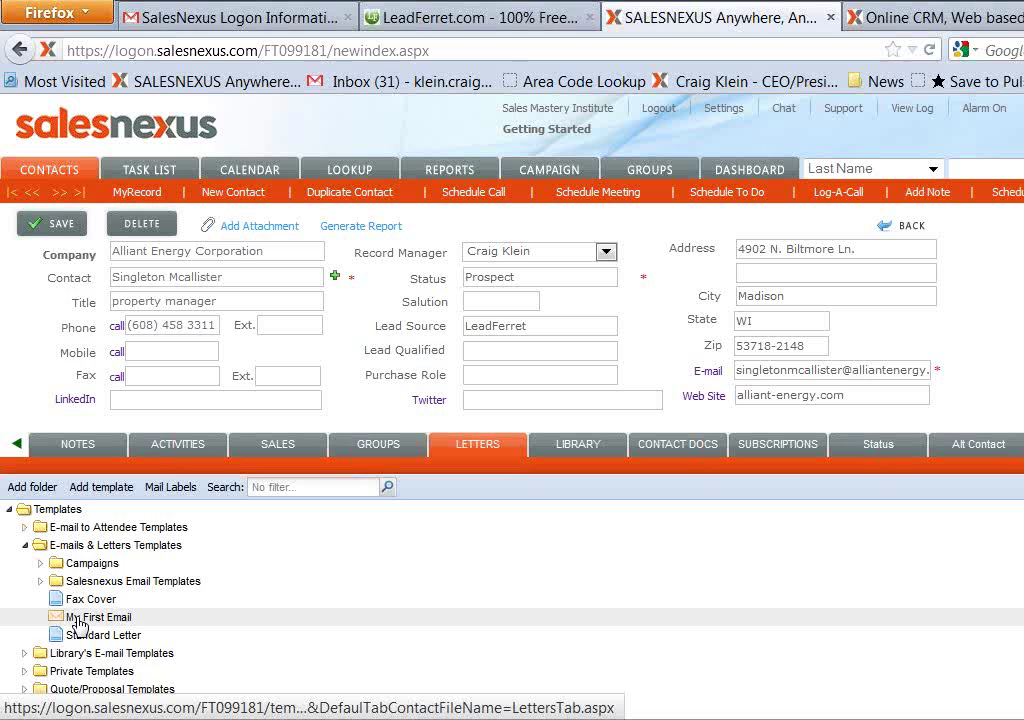
Edit the My First Email template, centre the editor, and select its placeholder paragraph
{"action": "right_click", "coordinate": [78, 622]}
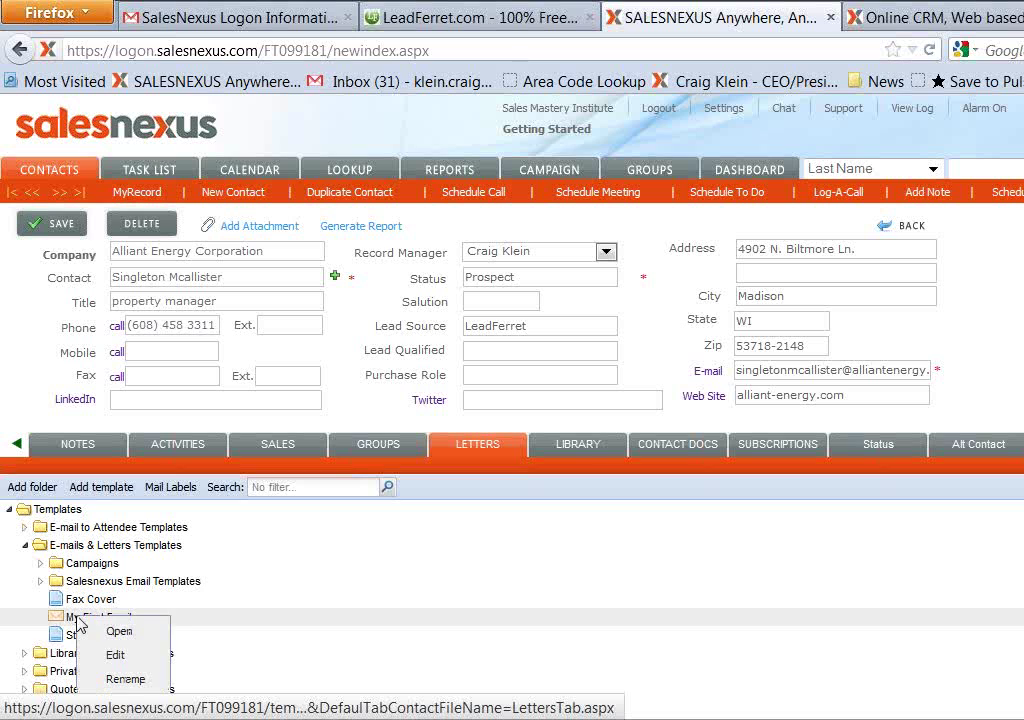
{"action": "left_click", "coordinate": [113, 657]}
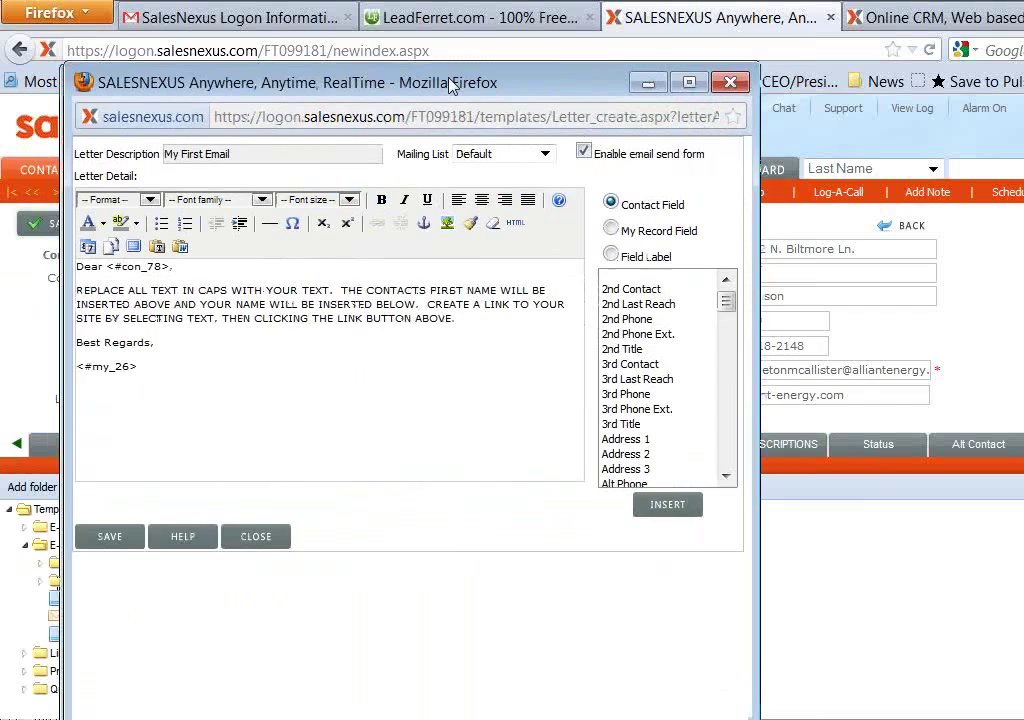
{"action": "left_click_drag", "start_coordinate": [450, 80], "coordinate": [533, 52]}
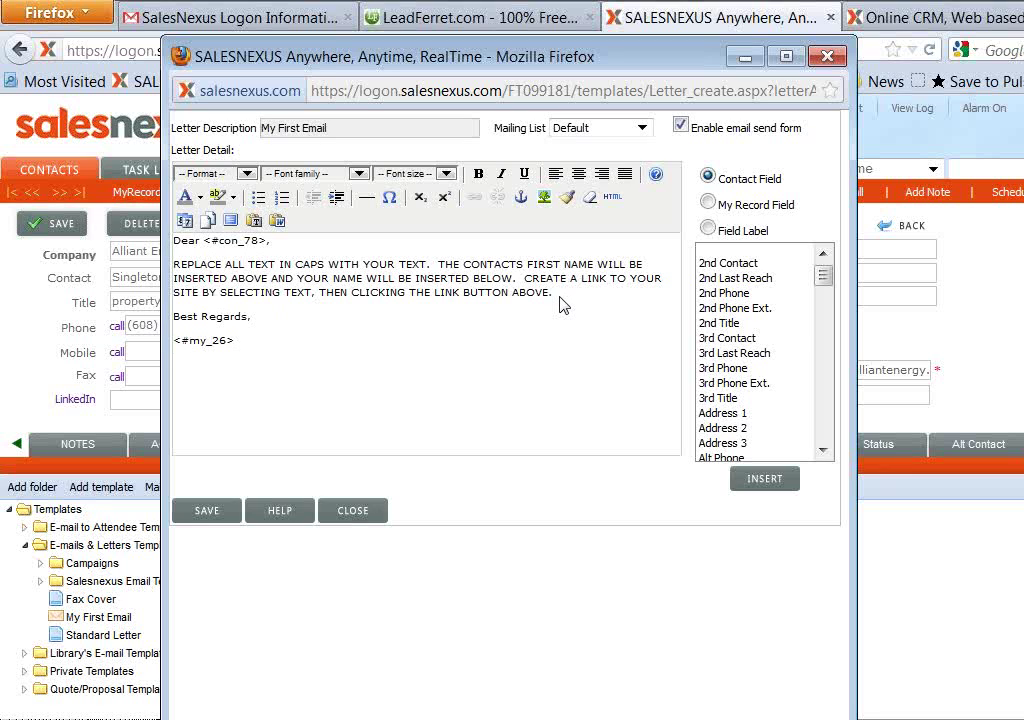
{"action": "left_click_drag", "start_coordinate": [560, 298], "coordinate": [182, 264]}
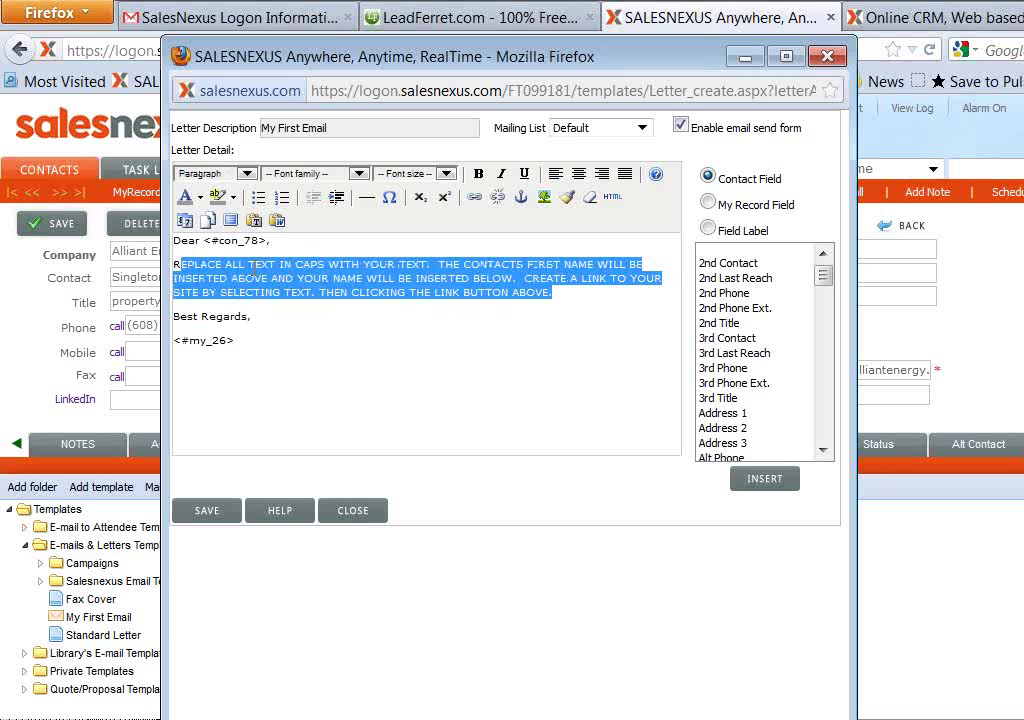
Replace the placeholder with the free guide pitch on cutting maintenance costs 15%, selecting 'Download here'
{"action": "key", "text": "BackSpace"}
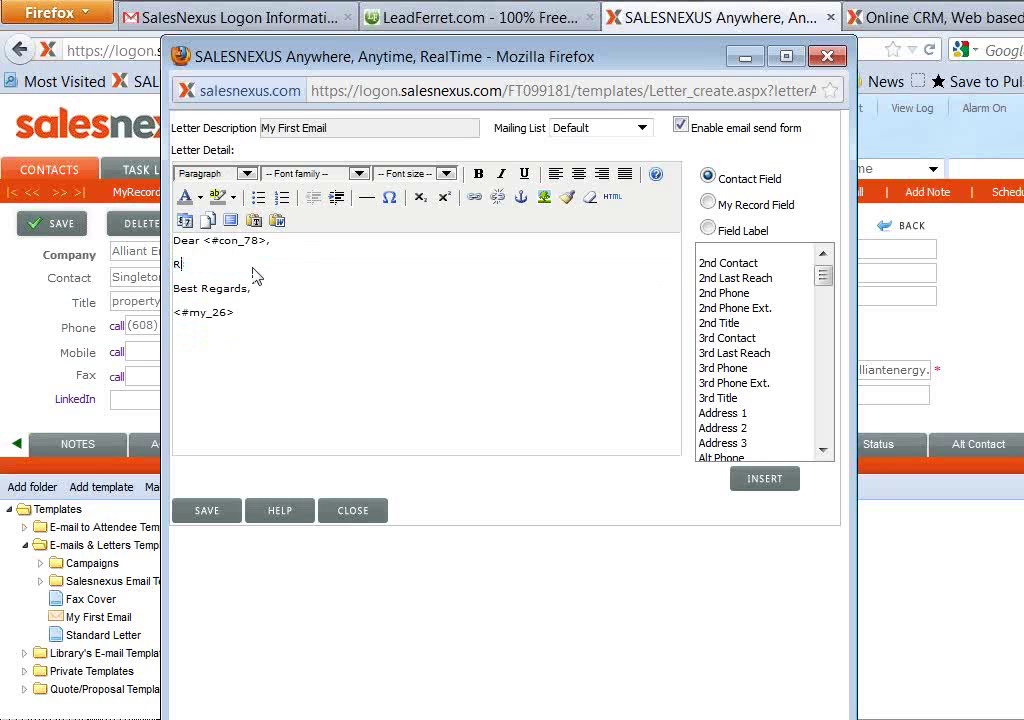
{"action": "key", "text": "BackSpace"}
{"action": "type", "text": "ee how"}
{"action": "type", "text": " to recuce"}
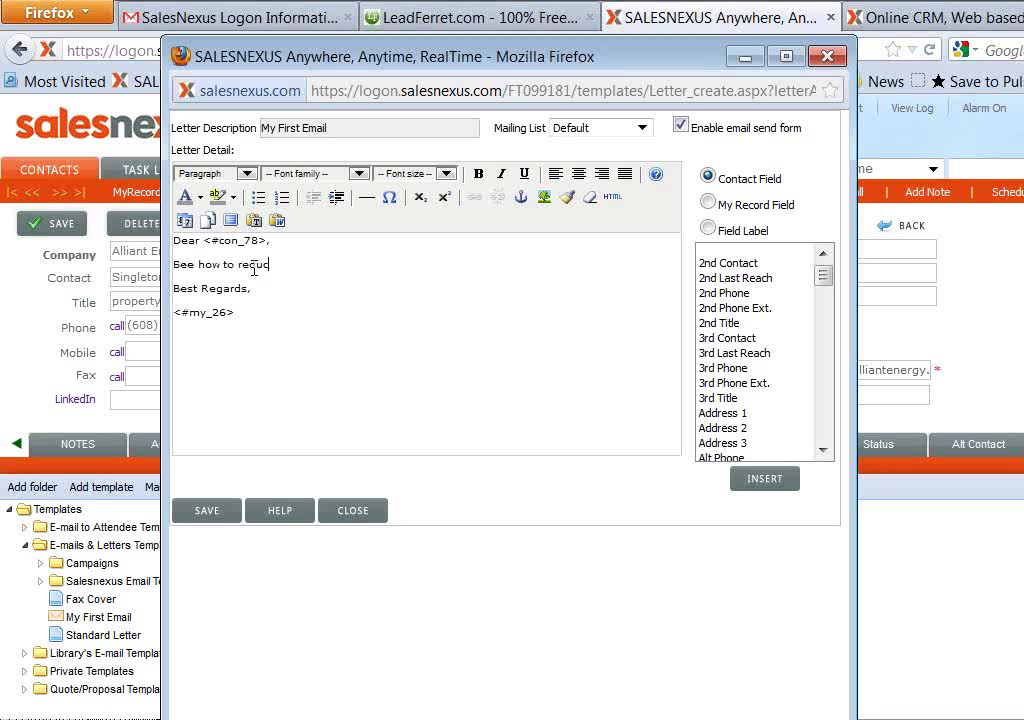
{"action": "type", "text": " property maintenance co"}
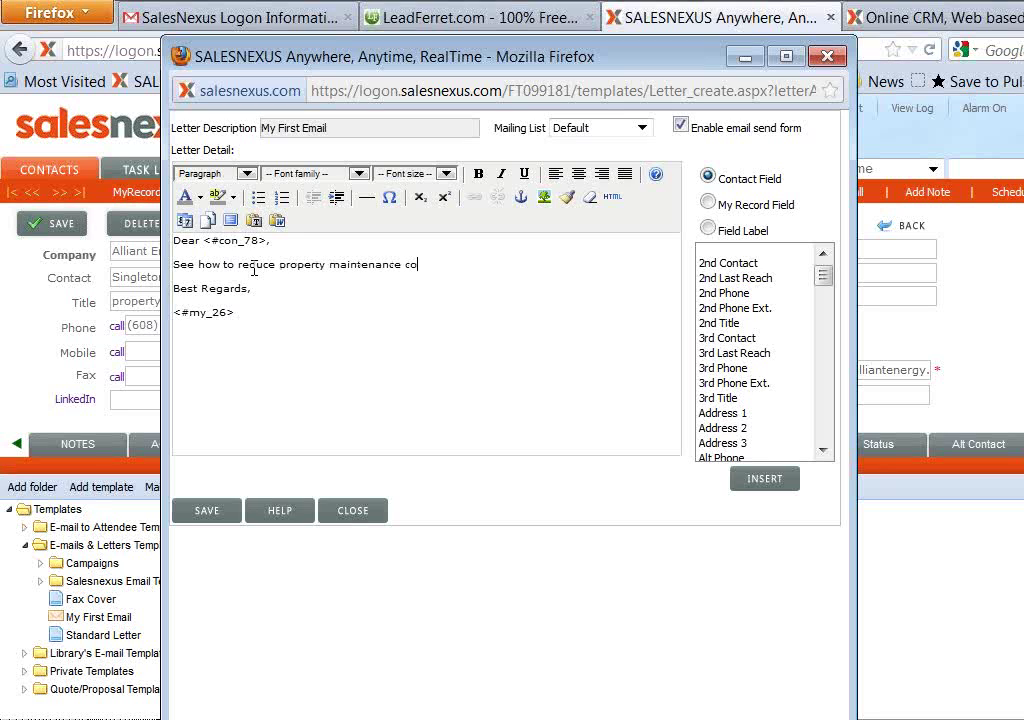
{"action": "type", "text": "sts by 15% annually "}
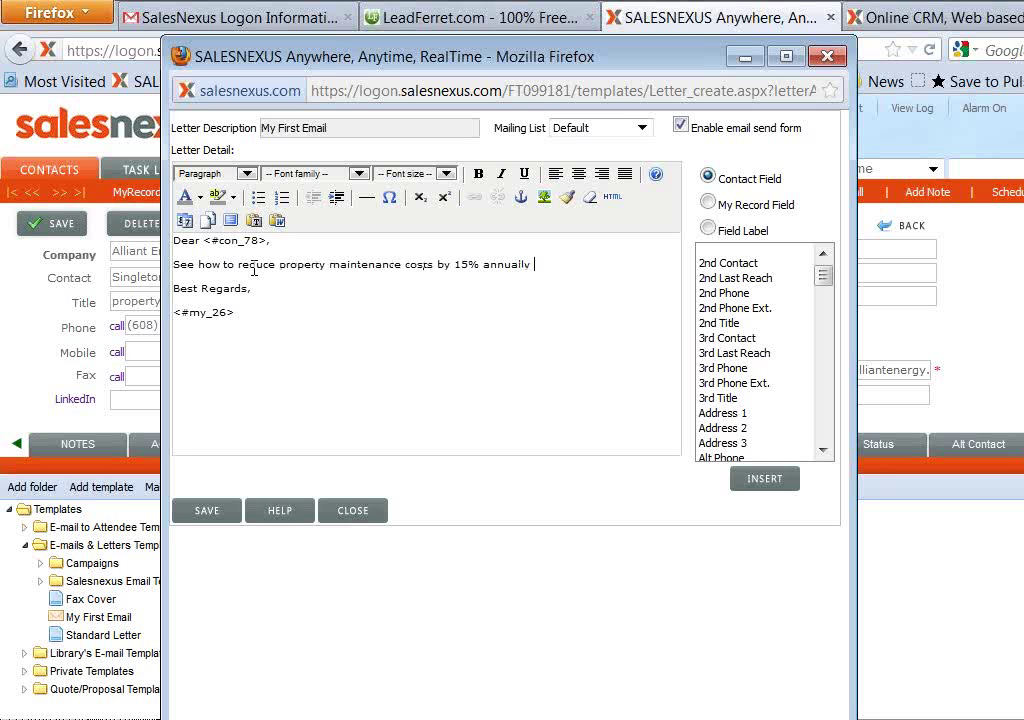
{"action": "type", "text": "in this free guide. Download here."}
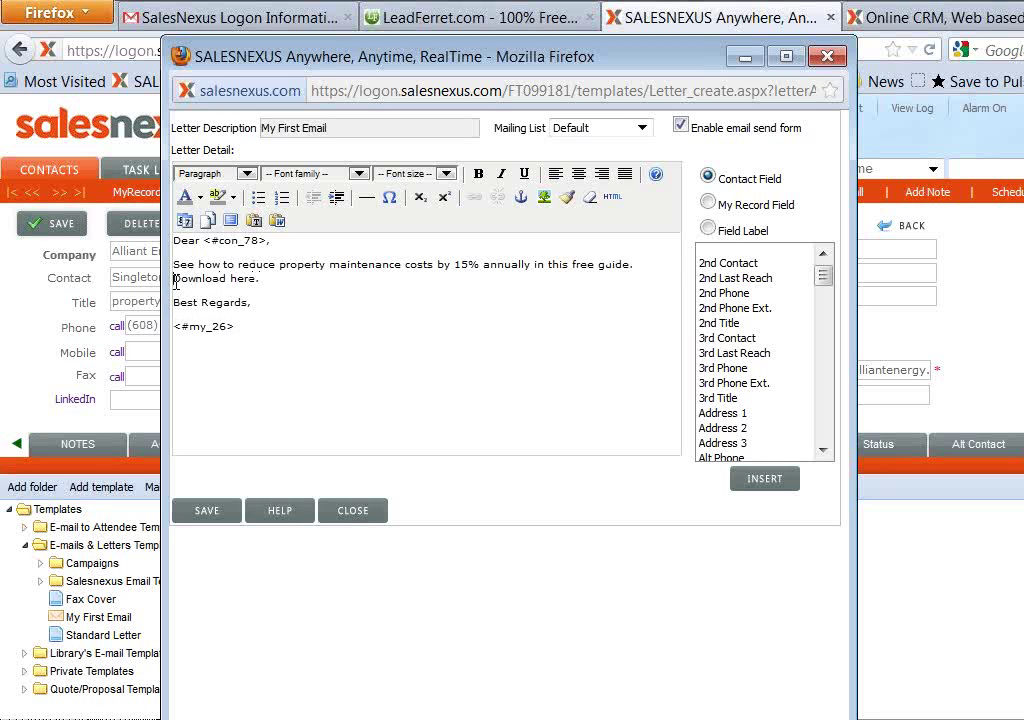
{"action": "left_click_drag", "start_coordinate": [176, 280], "coordinate": [257, 280]}
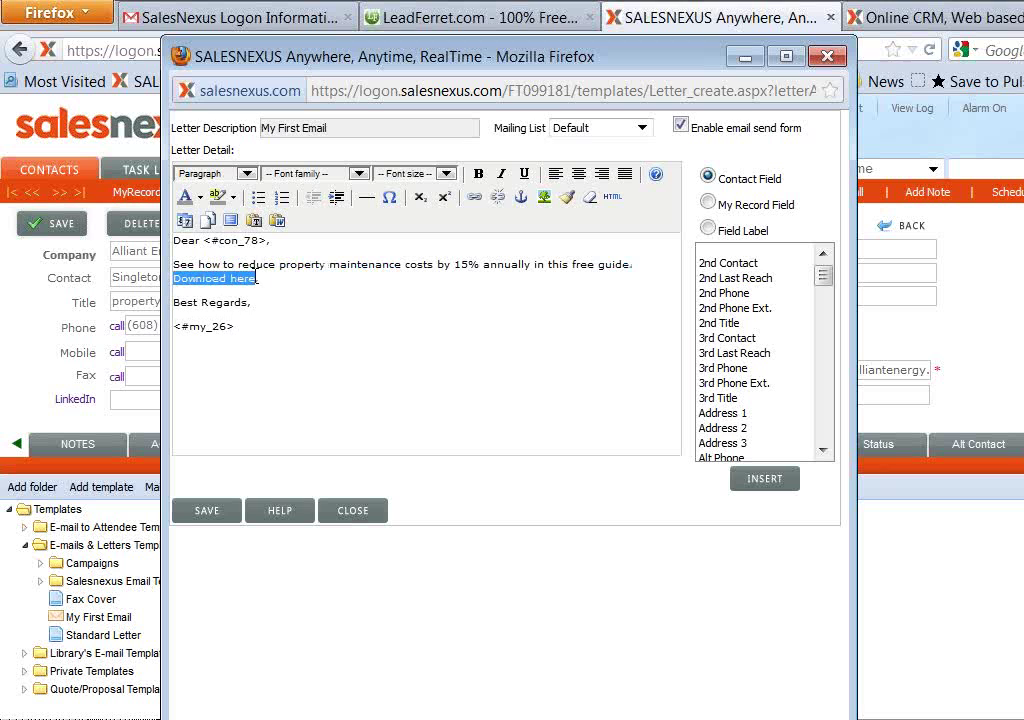
{"action": "left_click", "coordinate": [474, 197]}
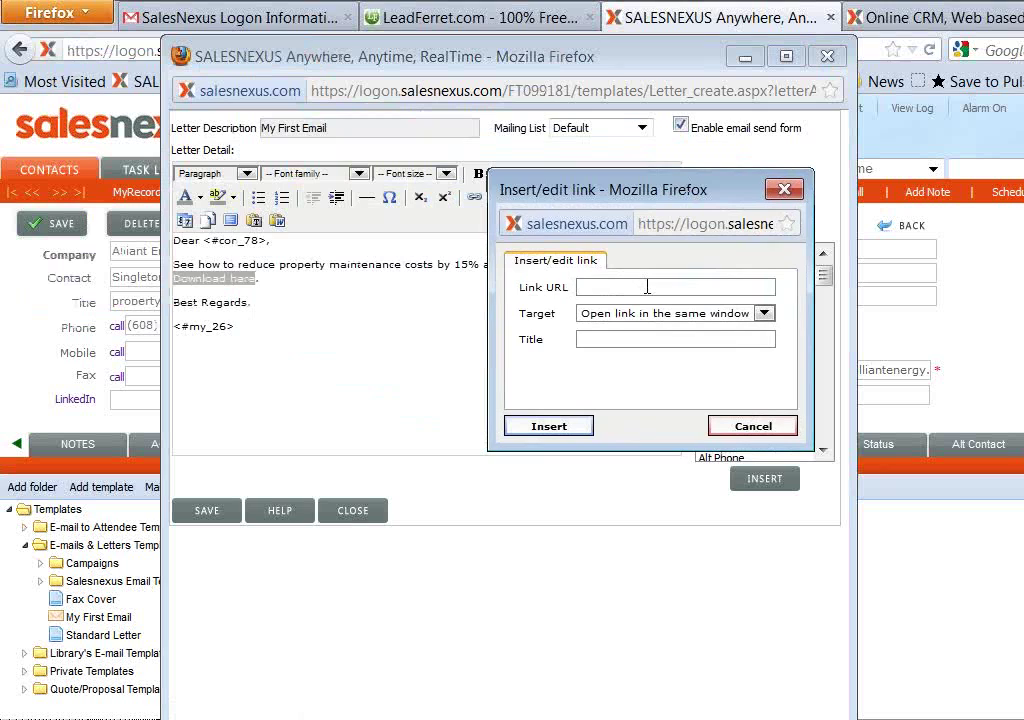
{"action": "type", "text": "htt"}
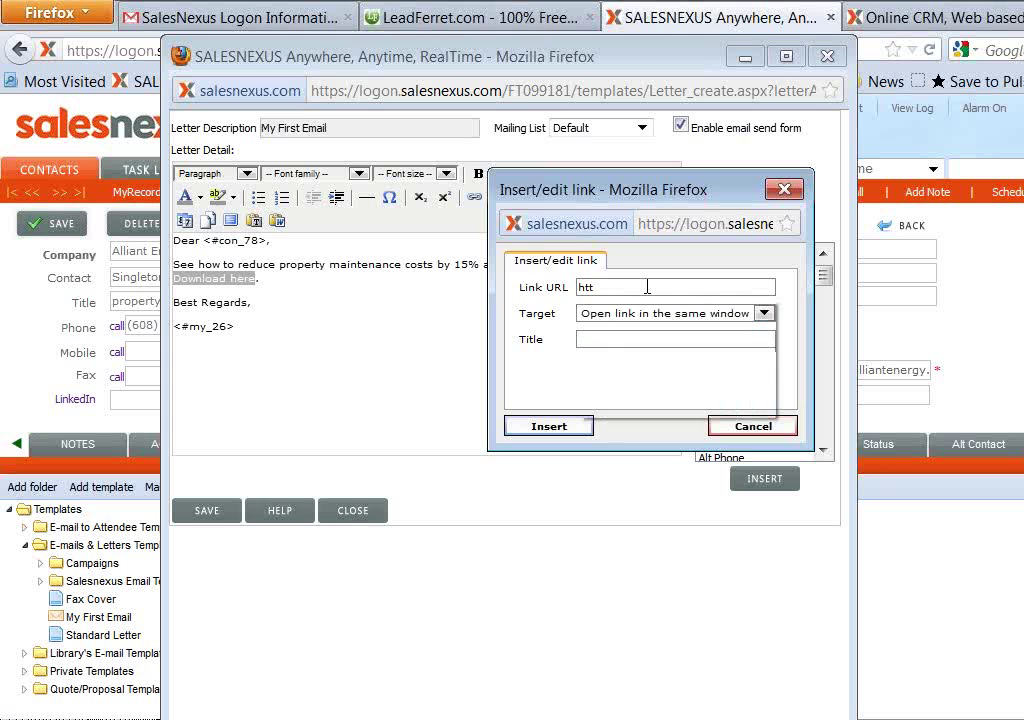
{"action": "type", "text": "p://www"}
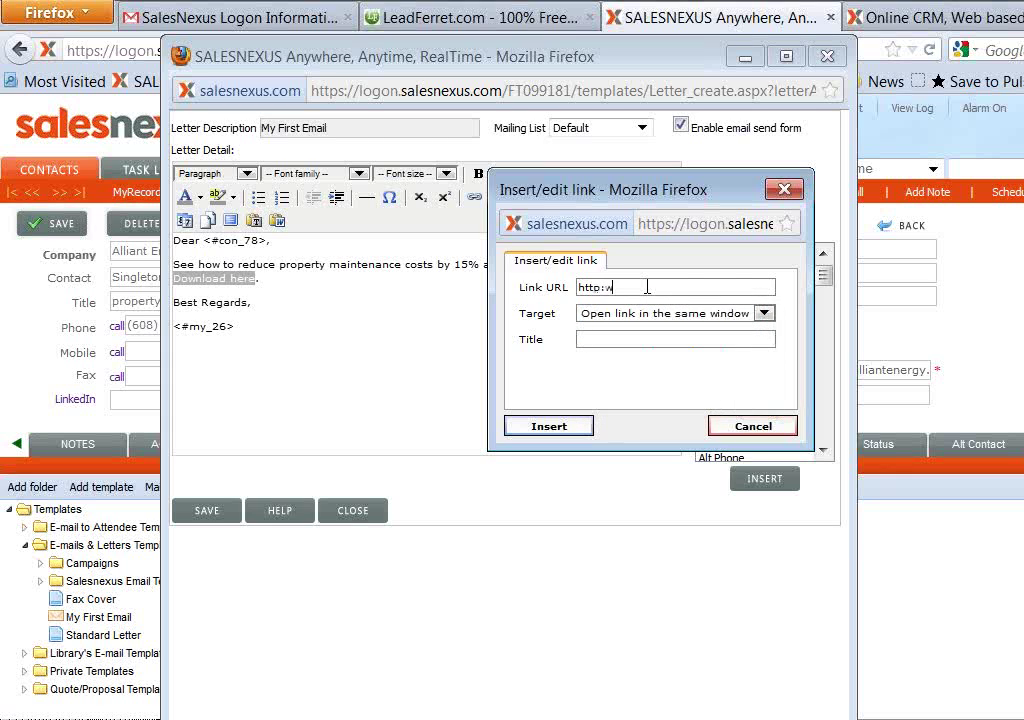
{"action": "type", "text": ".salesnexus.com"}
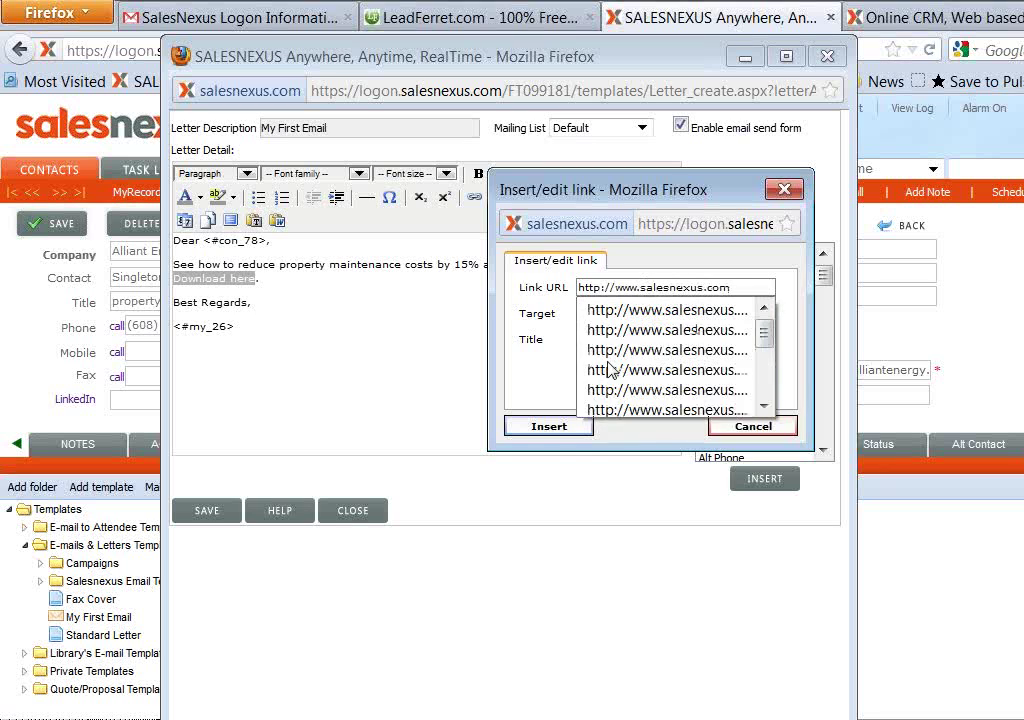
{"action": "left_click", "coordinate": [542, 427]}
{"action": "left_click", "coordinate": [309, 281]}
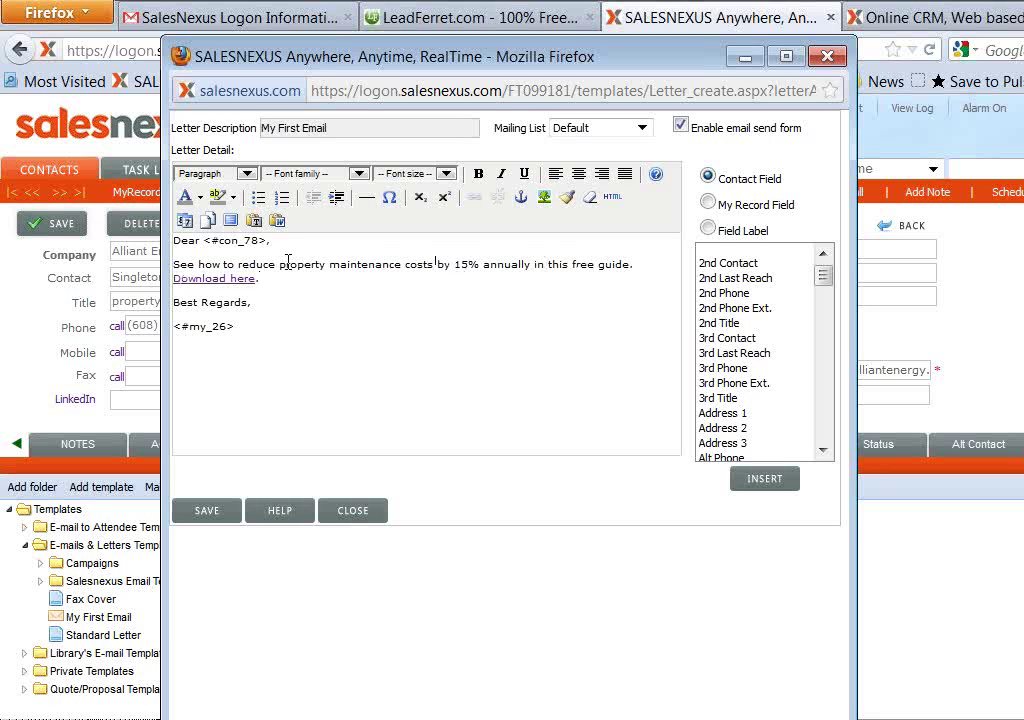
Insert hls_logo.jpg on a new line above the 'Dear' greeting, without an image description
{"action": "left_click", "coordinate": [175, 240]}
{"action": "key", "text": "Return"}
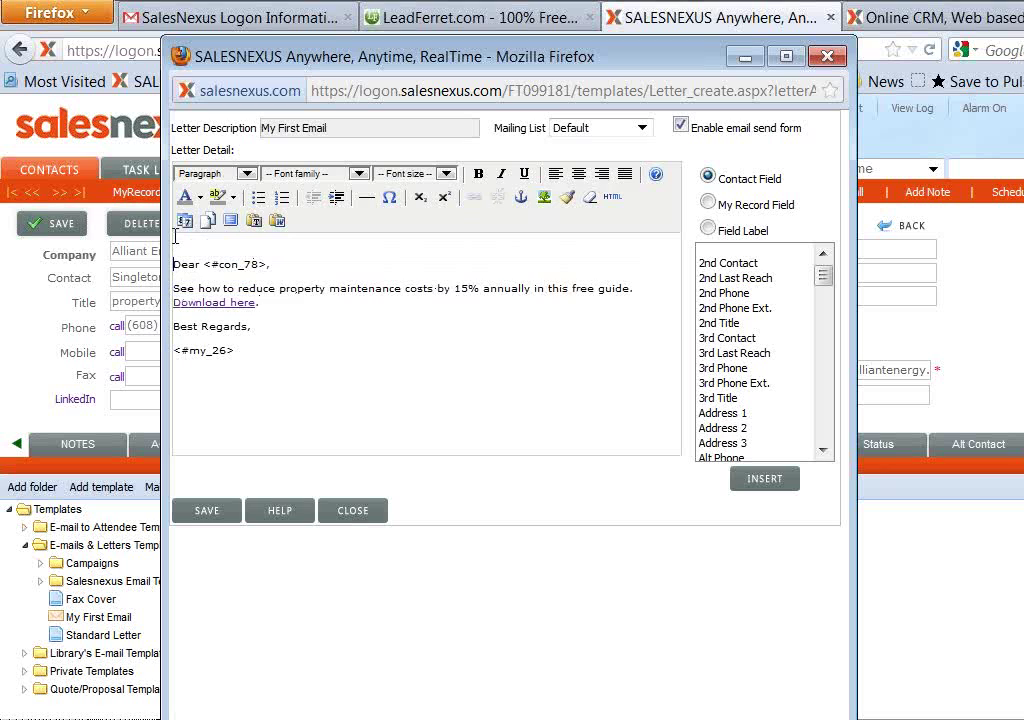
{"action": "left_click", "coordinate": [546, 198]}
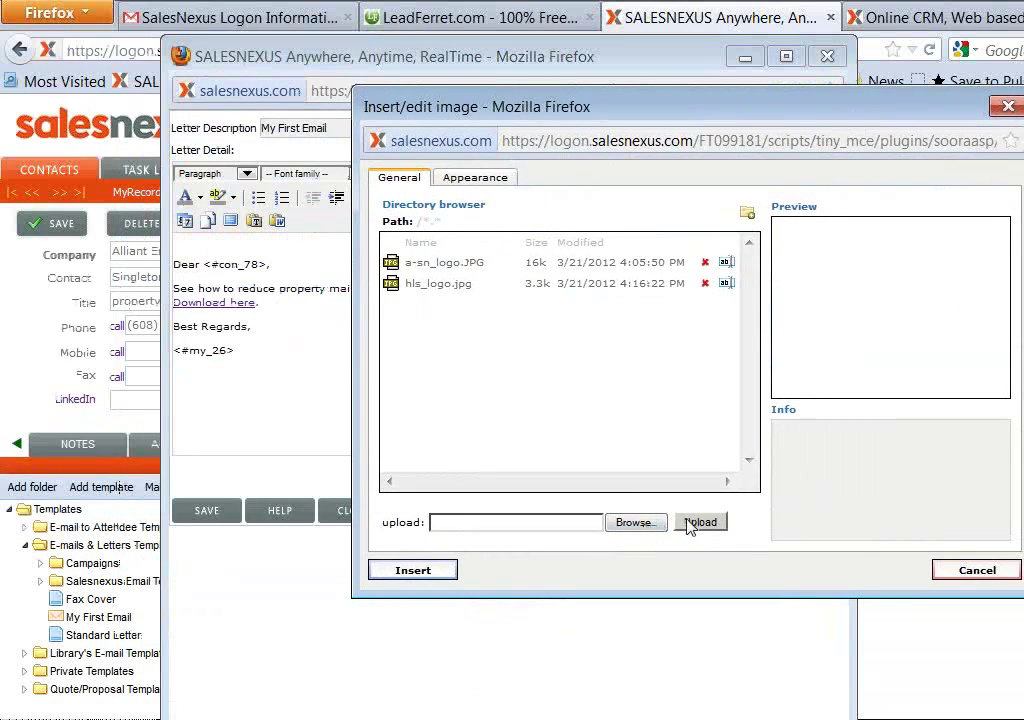
{"action": "left_click", "coordinate": [410, 288]}
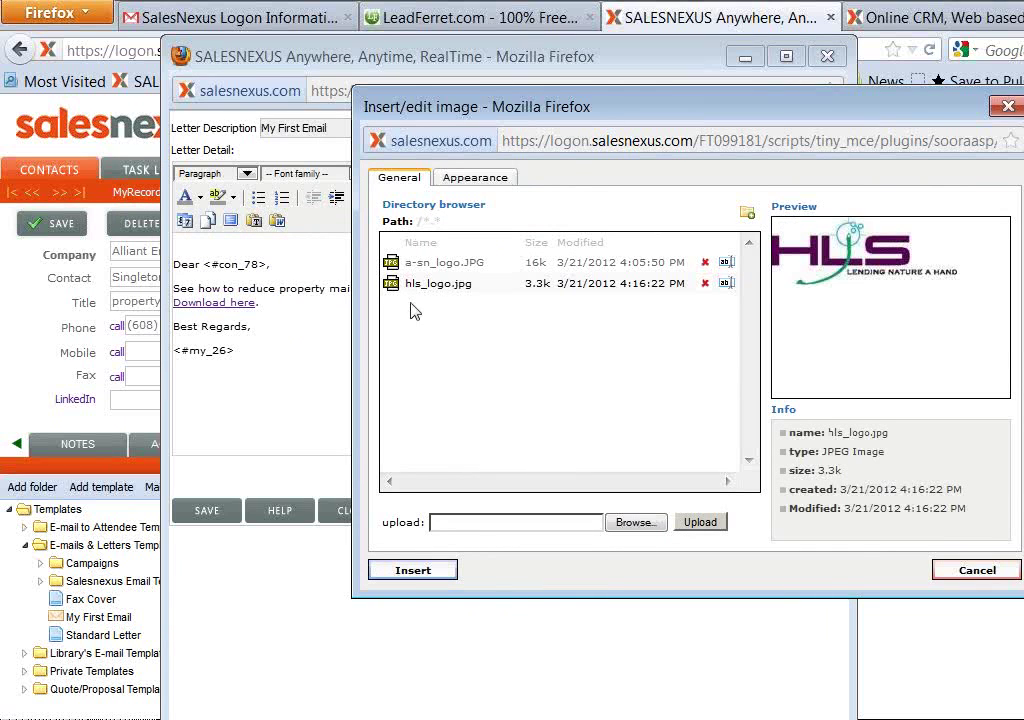
{"action": "left_click", "coordinate": [422, 570]}
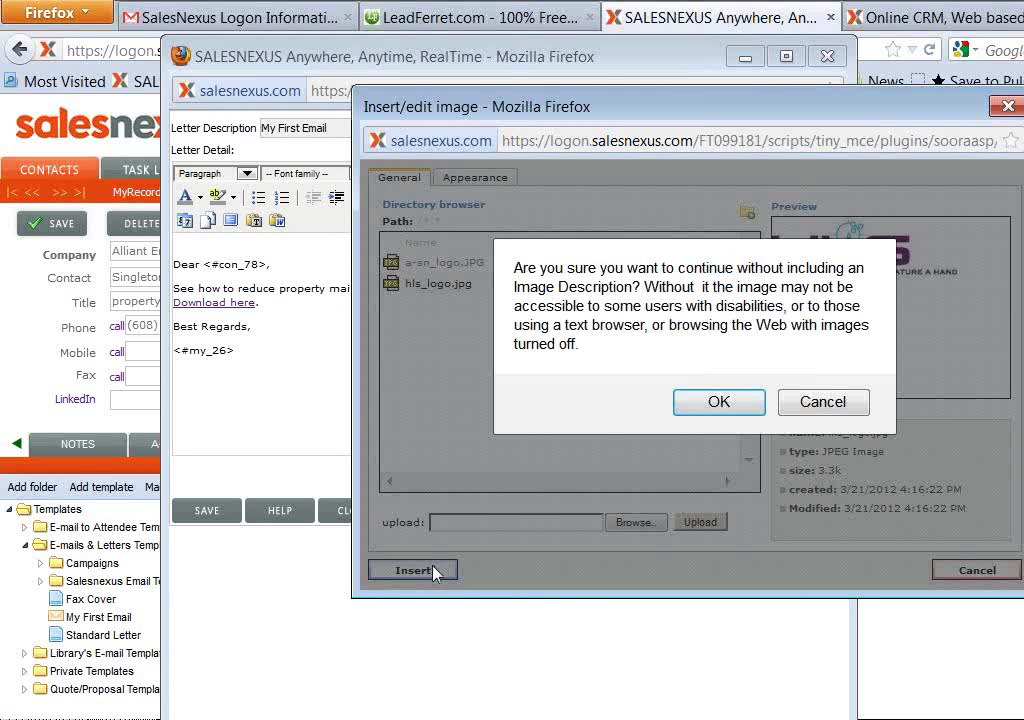
{"action": "left_click", "coordinate": [752, 398]}
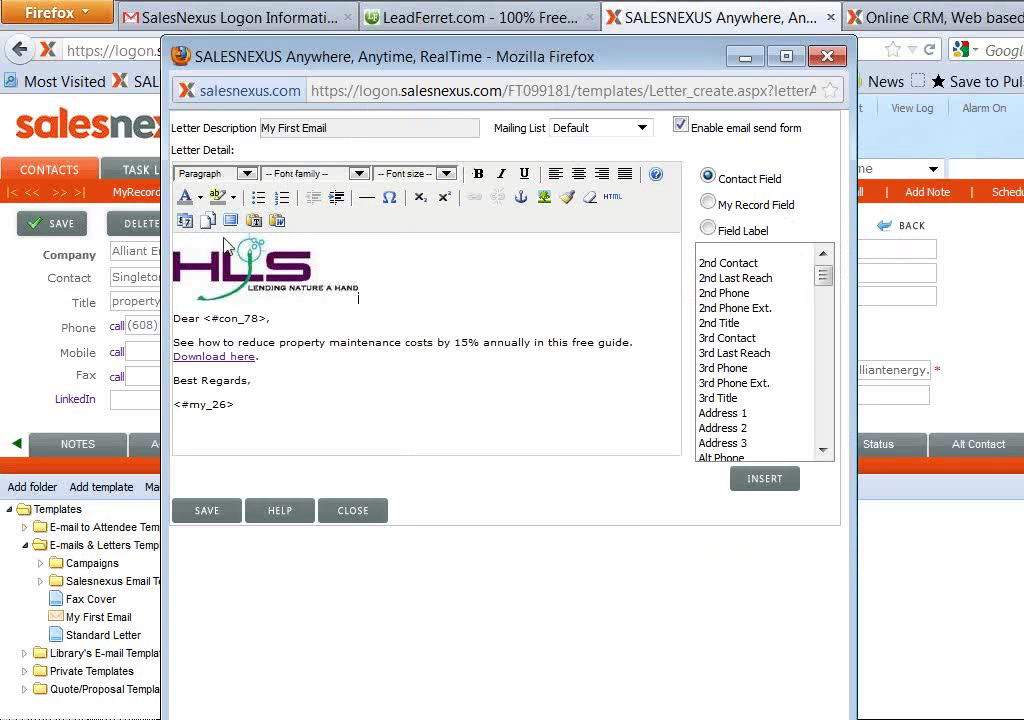
Save the edited My First Email template and close its editor
{"action": "left_click", "coordinate": [207, 515]}
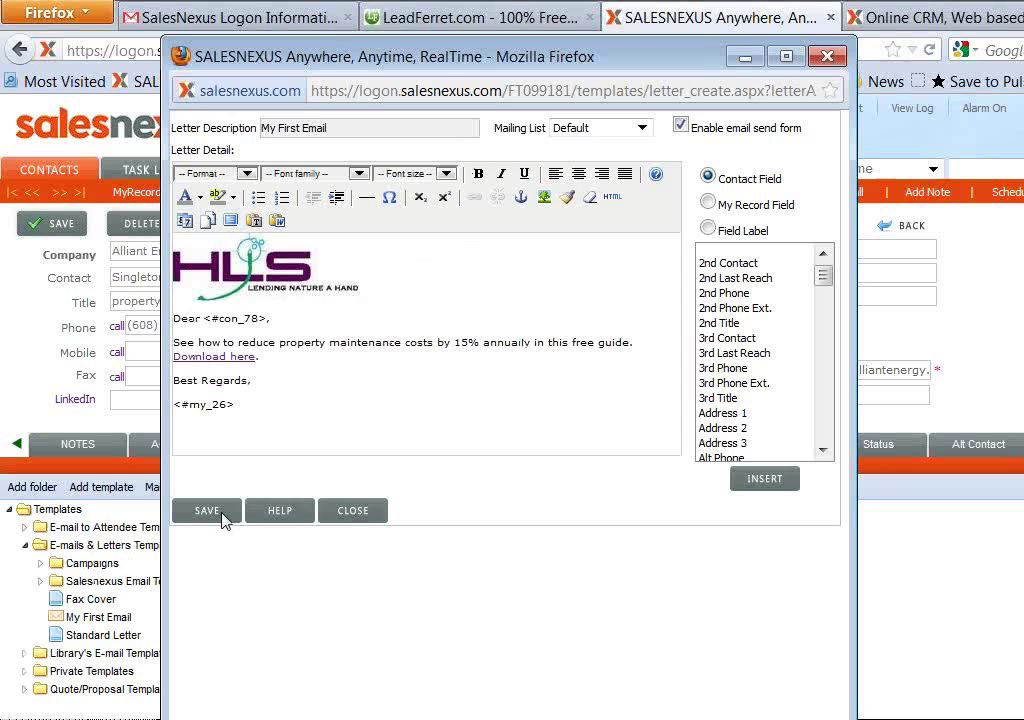
{"action": "left_click", "coordinate": [346, 514]}
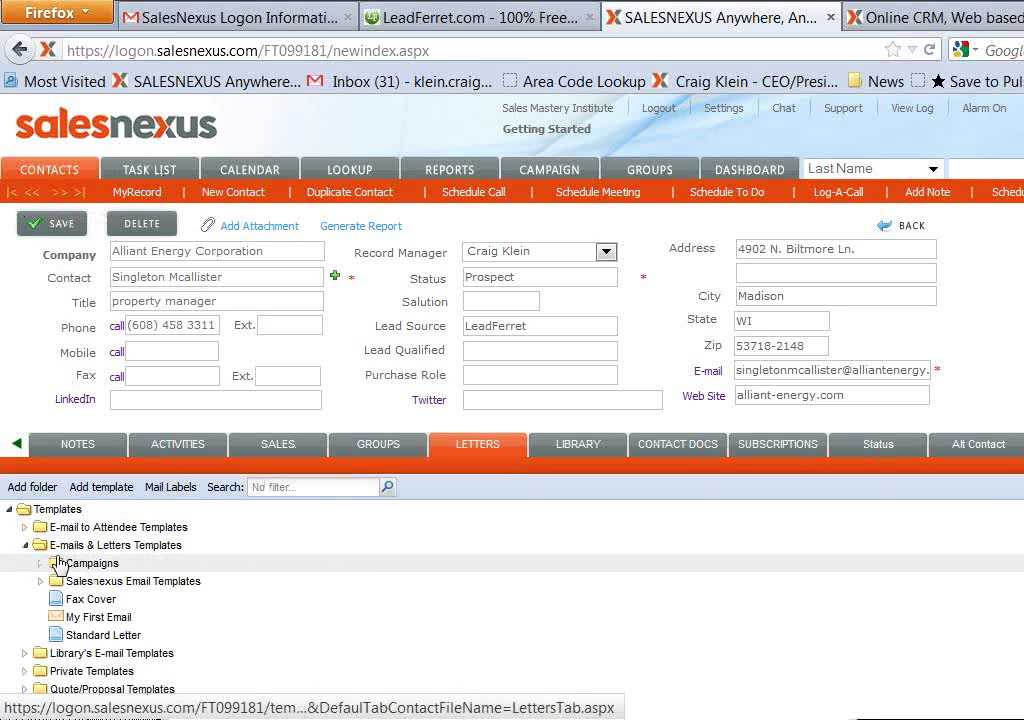
Open the My First Email template as a send-email window and center it on screen
{"action": "right_click", "coordinate": [75, 617]}
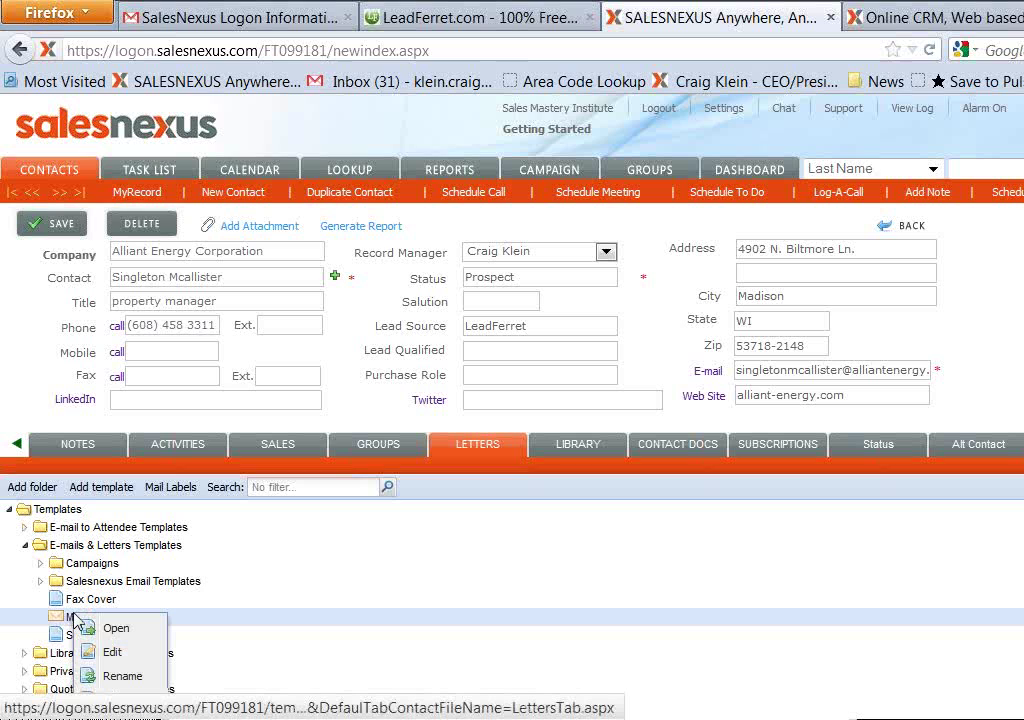
{"action": "right_click", "coordinate": [106, 631]}
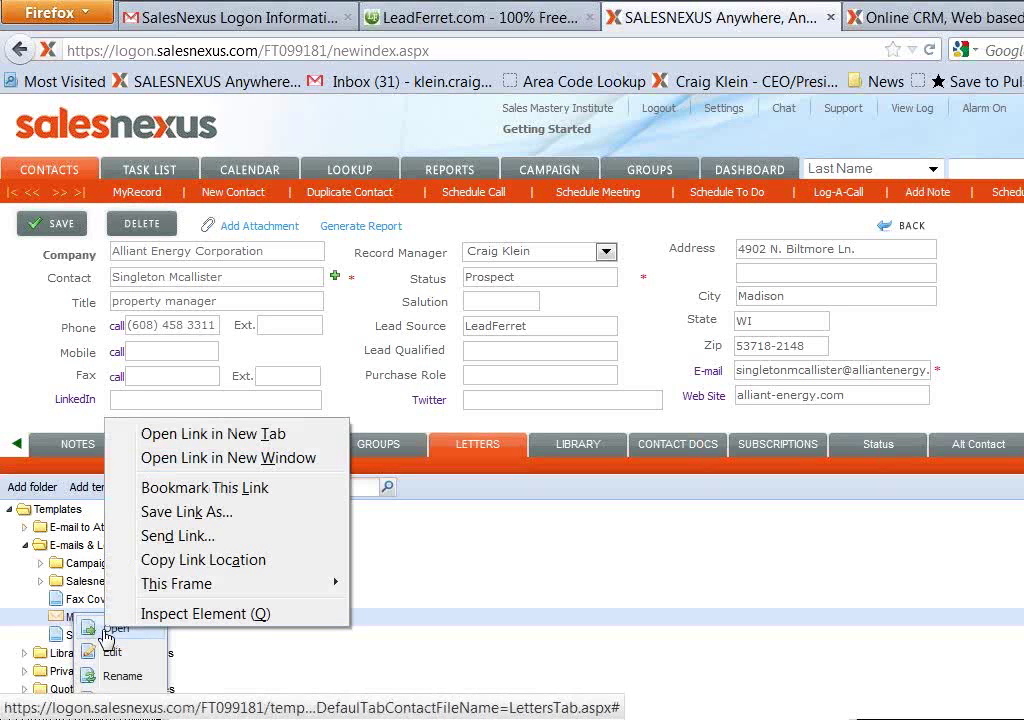
{"action": "key", "text": "Escape"}
{"action": "left_click", "coordinate": [108, 629]}
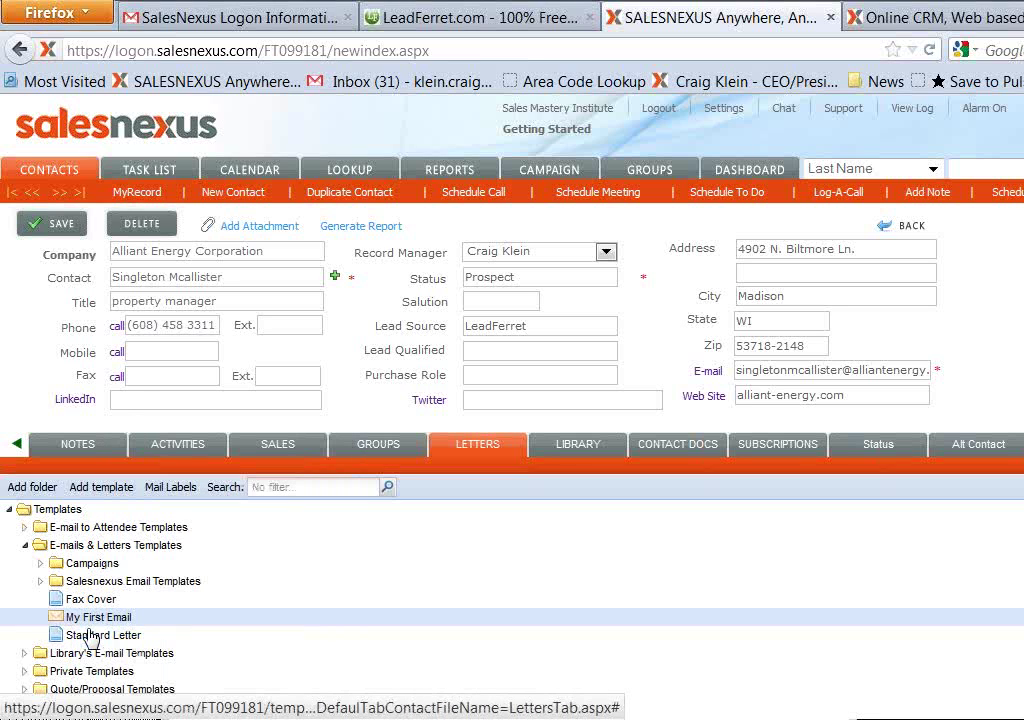
{"action": "left_click_drag", "start_coordinate": [0, 0], "coordinate": [525, 75]}
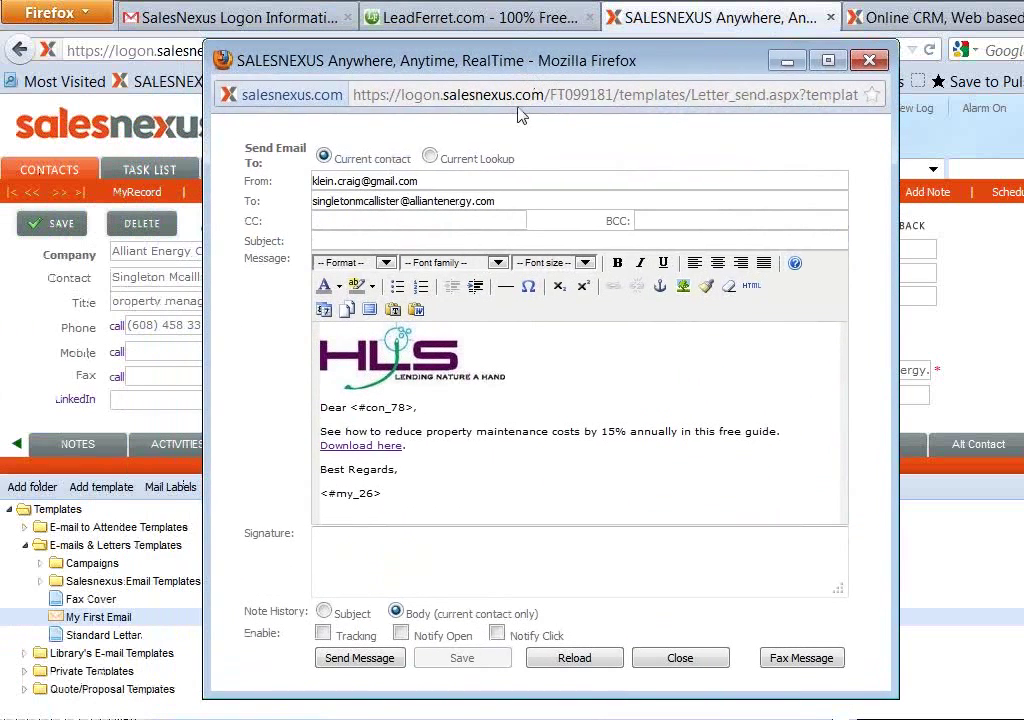
Address the email to Current Lookup contacts with subject 'Reduce Property Maint . costs by 15%'
{"action": "left_click", "coordinate": [430, 160]}
{"action": "left_click", "coordinate": [428, 239]}
{"action": "type", "text": "Down"}
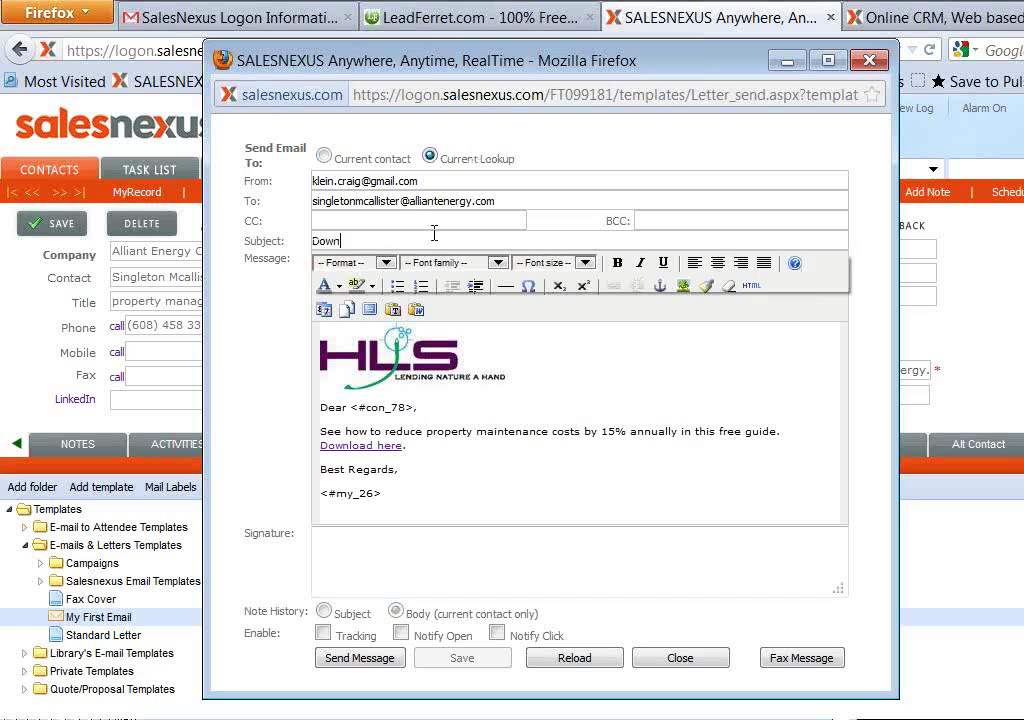
{"action": "type", "text": "load our Fr"}
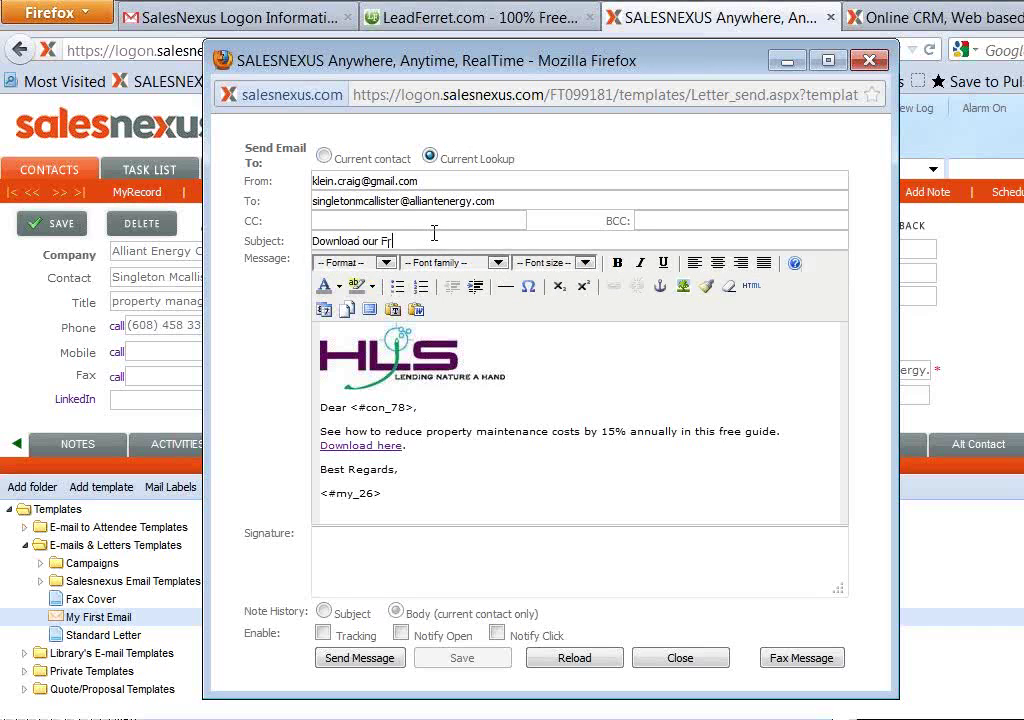
{"action": "type", "text": "ee Guide"}
{"action": "key", "text": "BackSpace"}
{"action": "key", "text": "BackSpace"}
{"action": "key", "text": "BackSpace"}
{"action": "key", "text": "BackSpace"}
{"action": "key", "text": "BackSpace"}
{"action": "key", "text": "BackSpace"}
{"action": "key", "text": "BackSpace"}
{"action": "key", "text": "BackSpace"}
{"action": "key", "text": "BackSpace"}
{"action": "key", "text": "BackSpace"}
{"action": "key", "text": "BackSpace"}
{"action": "key", "text": "BackSpace"}
{"action": "key", "text": "BackSpace"}
{"action": "key", "text": "BackSpace"}
{"action": "key", "text": "BackSpace"}
{"action": "key", "text": "BackSpace"}
{"action": "key", "text": "BackSpace"}
{"action": "key", "text": "BackSpace"}
{"action": "key", "text": "BackSpace"}
{"action": "key", "text": "BackSpace"}
{"action": "type", "text": "Reduce Property Maint "}
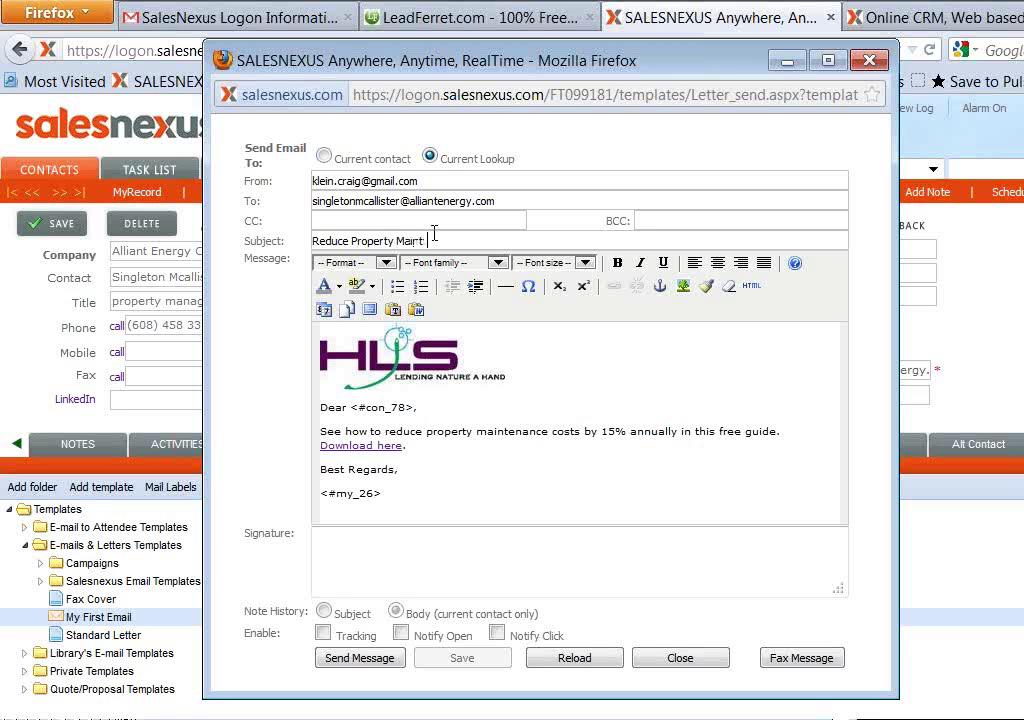
{"action": "type", "text": ". costs by 15%"}
Enable Tracking and Notify Click, then send to all 27 lookup contacts and confirm the queued message
{"action": "left_click", "coordinate": [323, 633]}
{"action": "left_click", "coordinate": [497, 633]}
{"action": "left_click", "coordinate": [360, 658]}
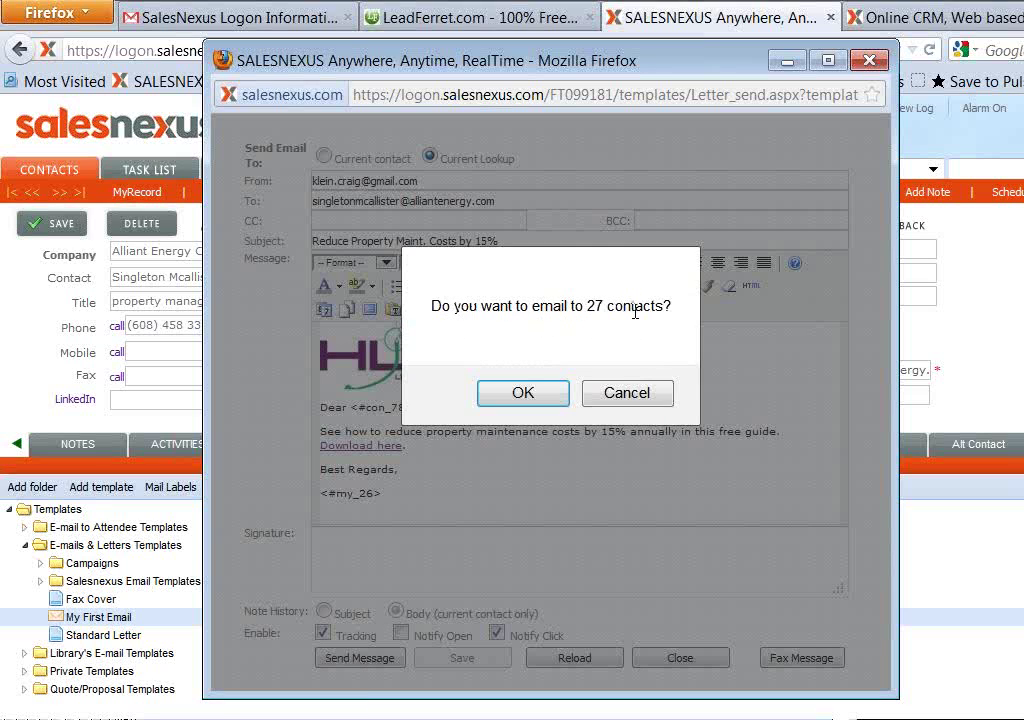
{"action": "left_click", "coordinate": [508, 398]}
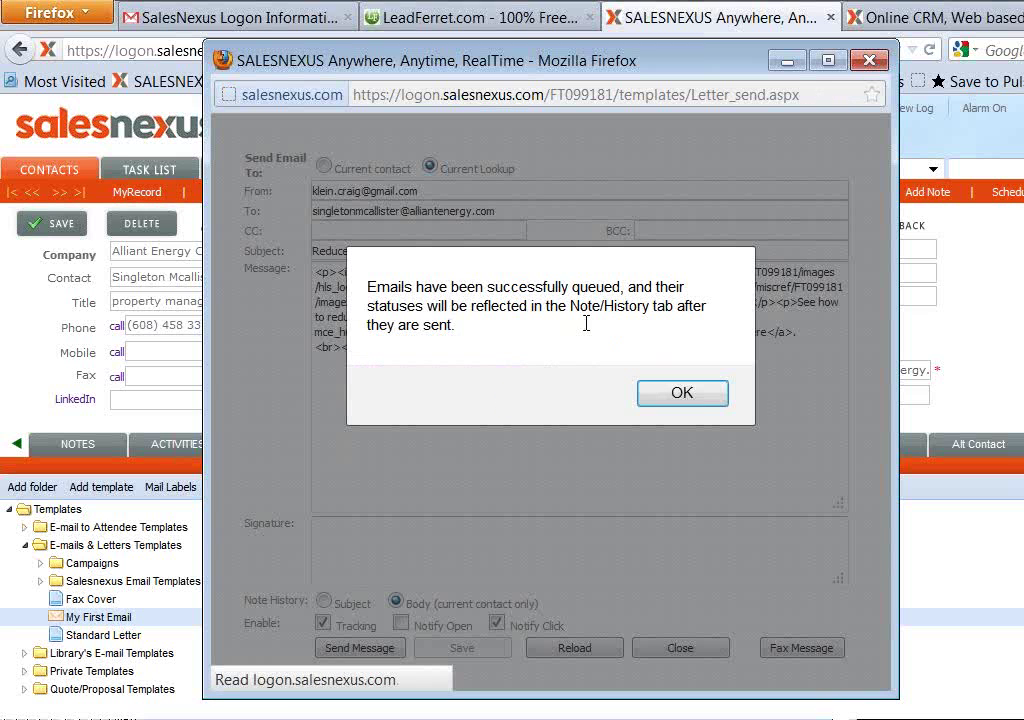
{"action": "left_click", "coordinate": [682, 394]}
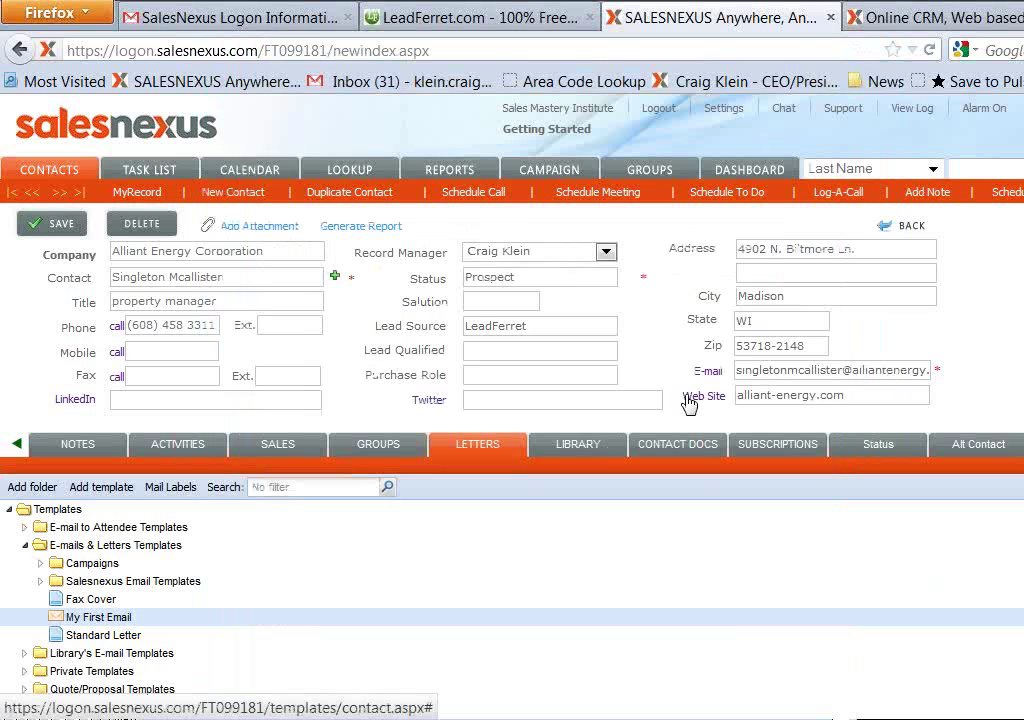